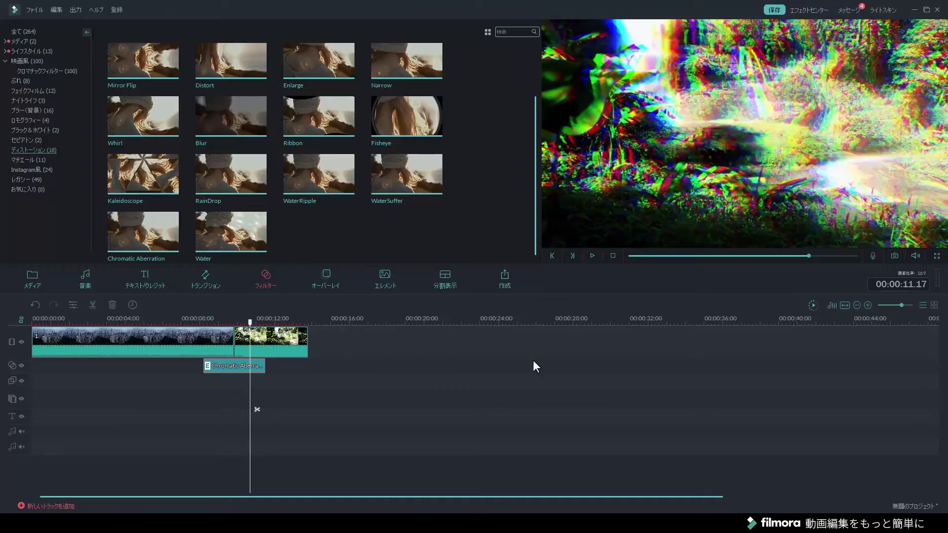
# Step: Start Wondershare Filmora with a new, empty project
pyautogui.click(336, 281)
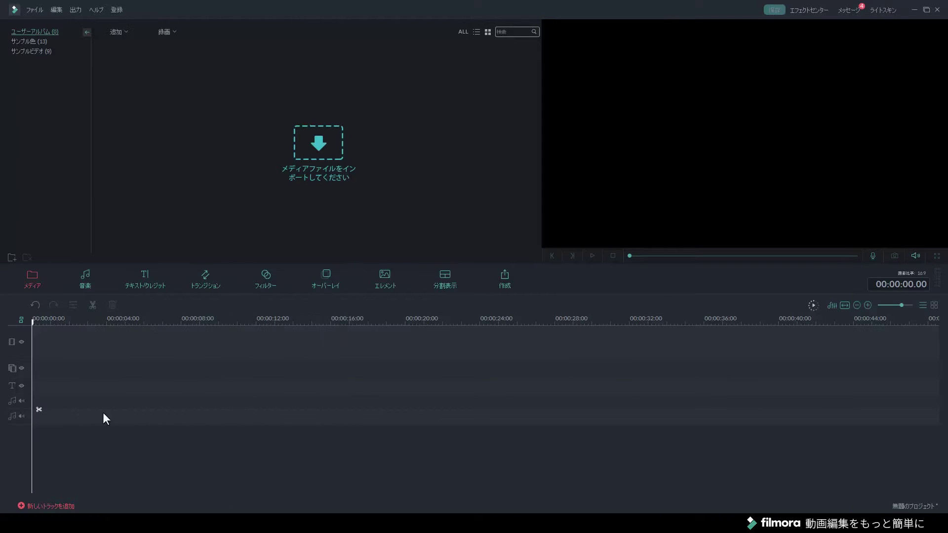
# Step: Import 1.MOV and 2.wmv and place them back to back on the video track
pyautogui.click(298, 153)
pyautogui.moveTo(134, 133); pyautogui.dragTo(197, 55)
pyautogui.click(379, 262)
pyautogui.moveTo(254, 119)
pyautogui.mouseDown()
pyautogui.moveTo(148, 70)
pyautogui.moveTo(132, 334)
pyautogui.mouseUp()
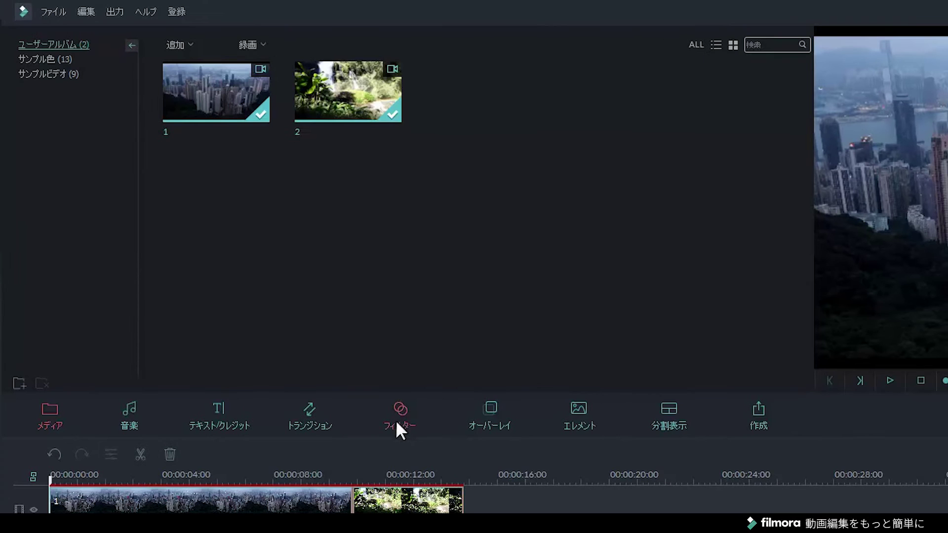
# Step: Place a Chromatic Aberration filter near 00:00:08 and trim it to straddle the clip cut
pyautogui.click(398, 428)
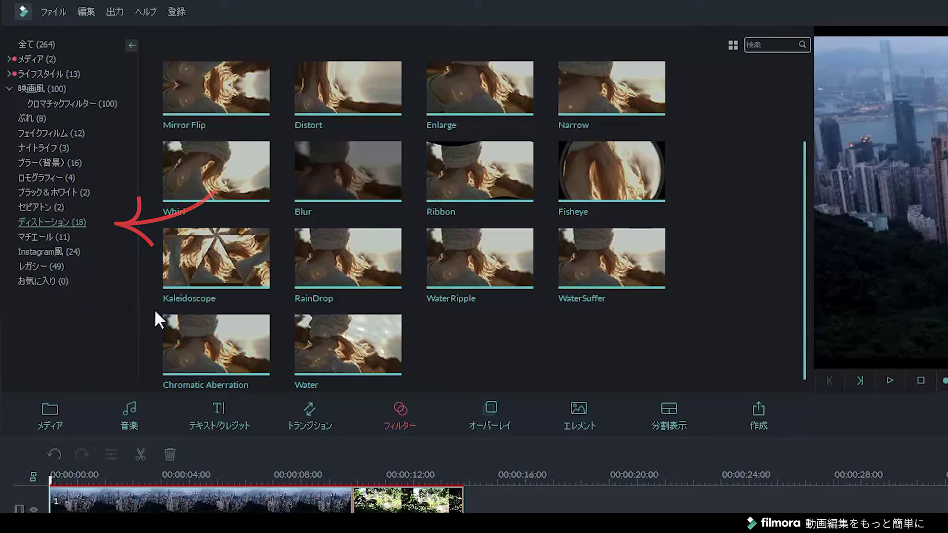
pyautogui.moveTo(224, 360)
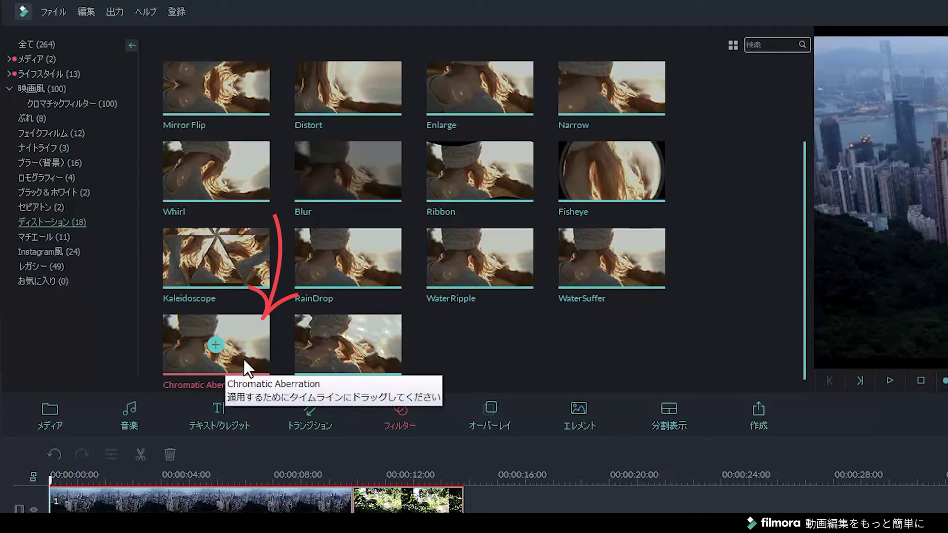
pyautogui.moveTo(243, 357); pyautogui.dragTo(342, 380)
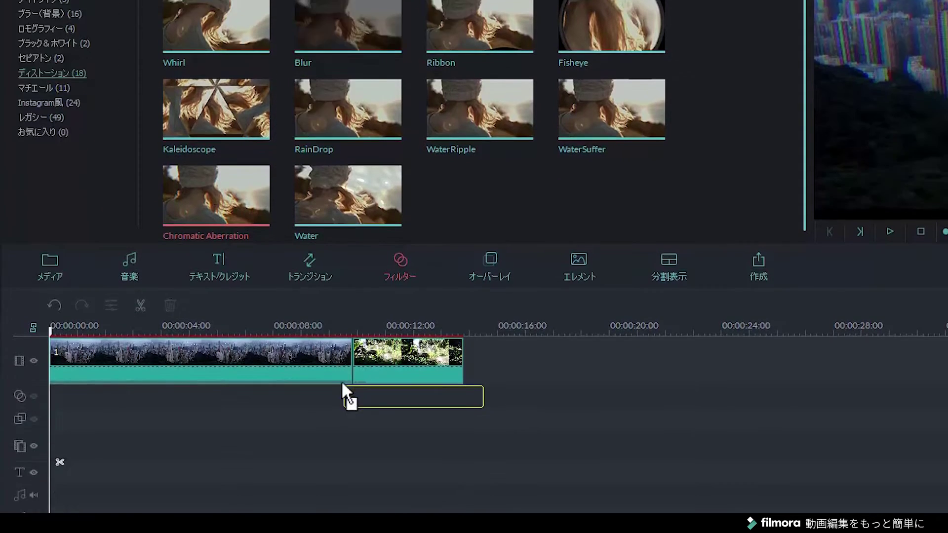
pyautogui.moveTo(301, 401); pyautogui.dragTo(297, 402)
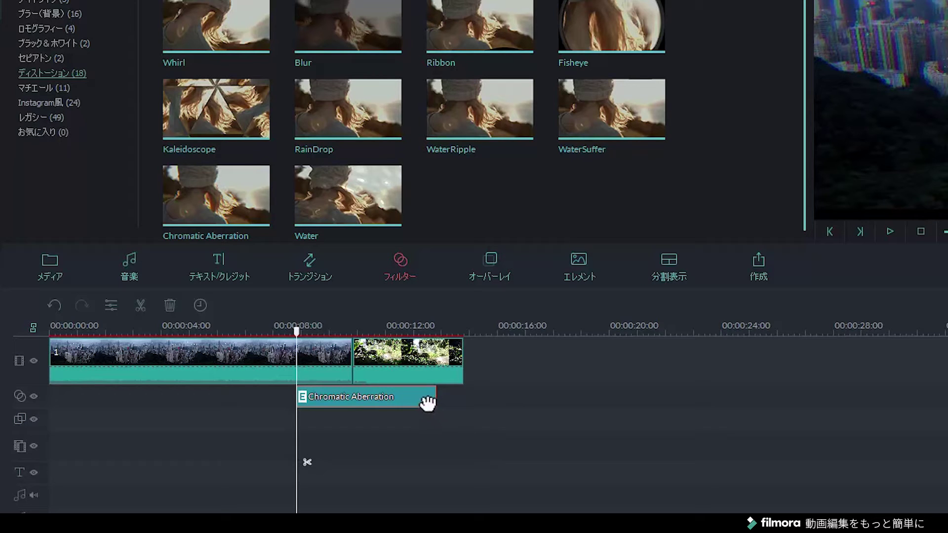
pyautogui.moveTo(436, 393); pyautogui.dragTo(399, 394)
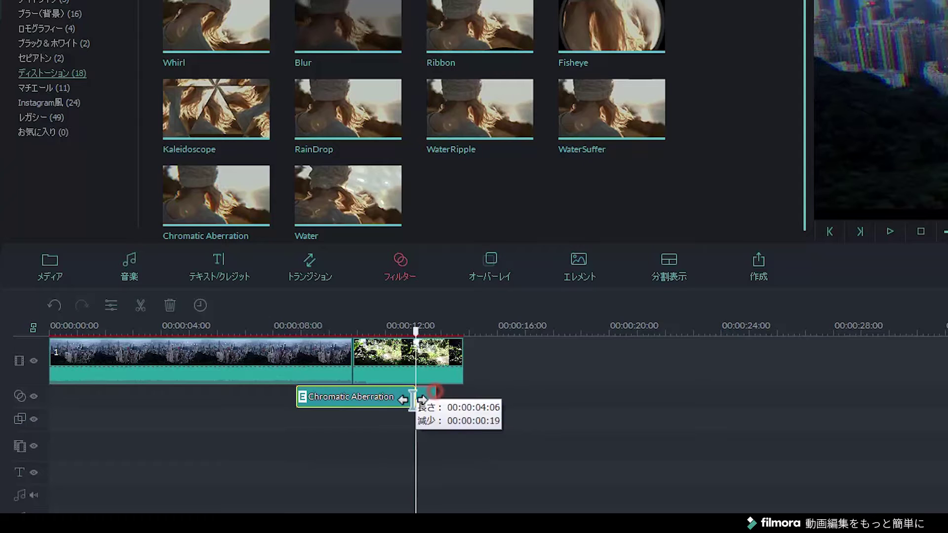
pyautogui.moveTo(297, 395); pyautogui.dragTo(307, 395)
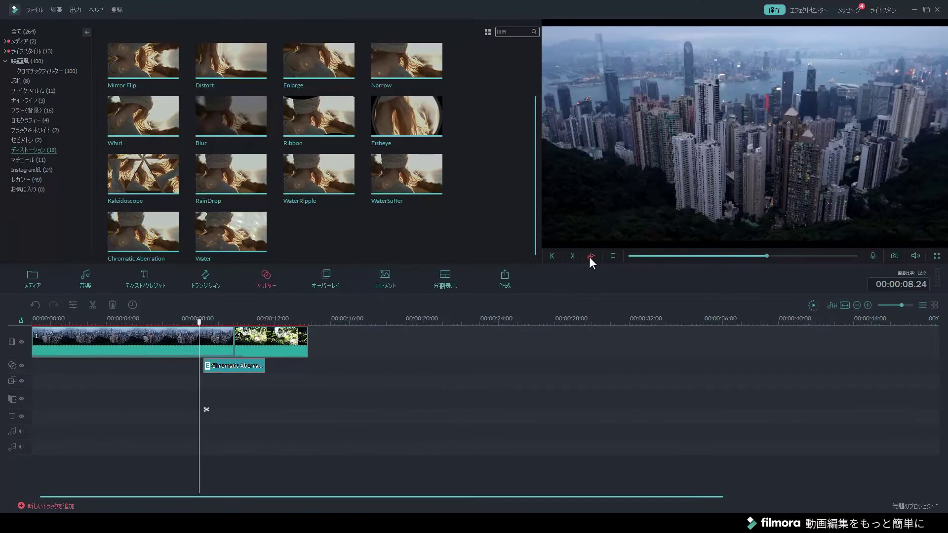
pyautogui.click(591, 257)
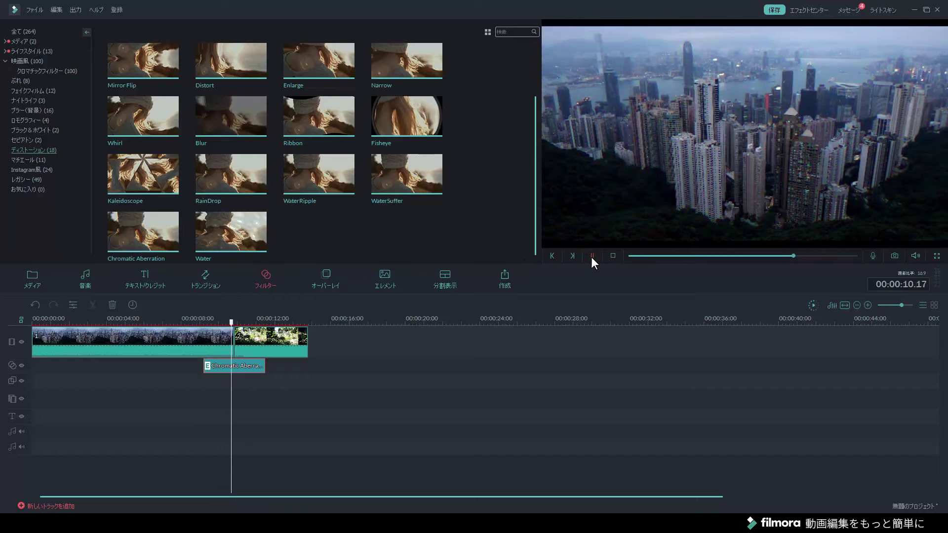
pyautogui.click(591, 257)
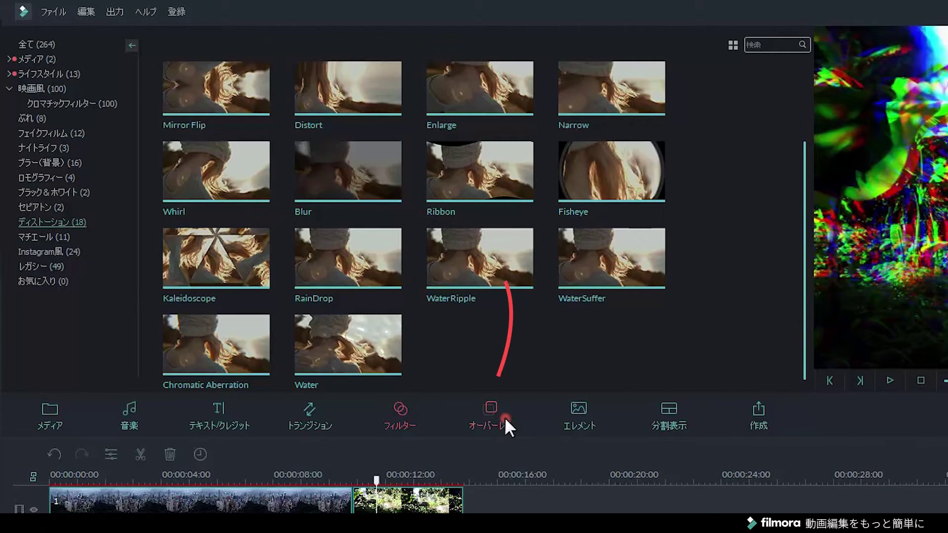
# Step: Add the Glitch Pixels overlay from TV static and trim it to match the filter's span
pyautogui.click(505, 418)
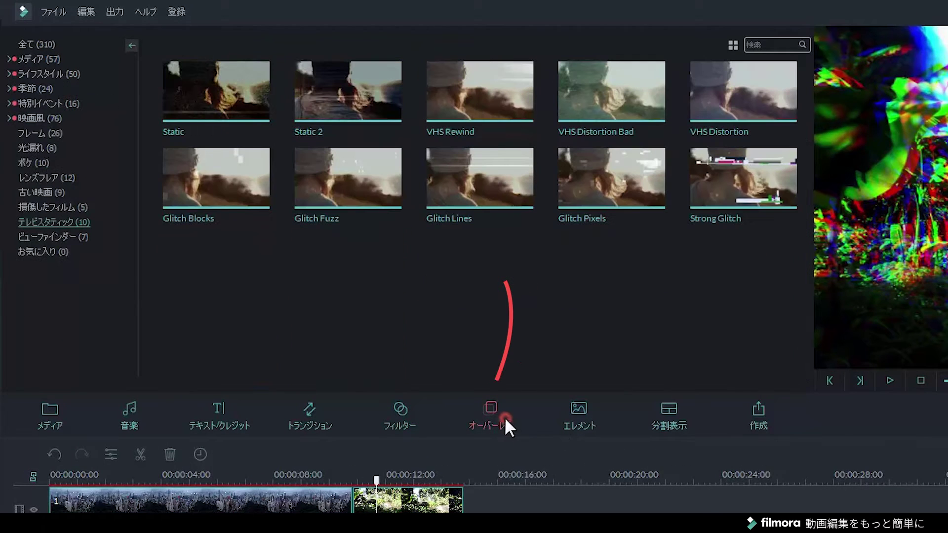
pyautogui.click(59, 220)
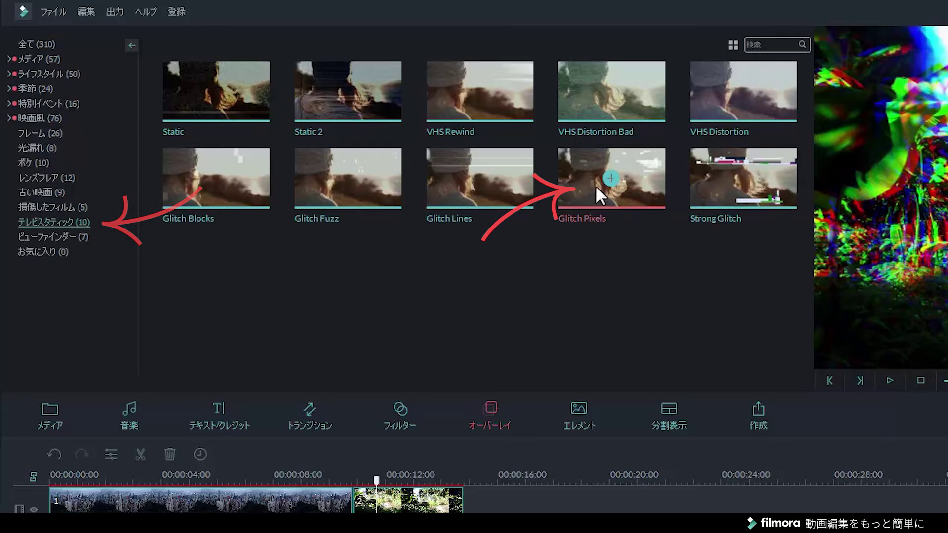
pyautogui.moveTo(621, 178)
pyautogui.mouseDown()
pyautogui.moveTo(357, 335)
pyautogui.moveTo(317, 372)
pyautogui.mouseUp()
pyautogui.moveTo(447, 370); pyautogui.dragTo(400, 371)
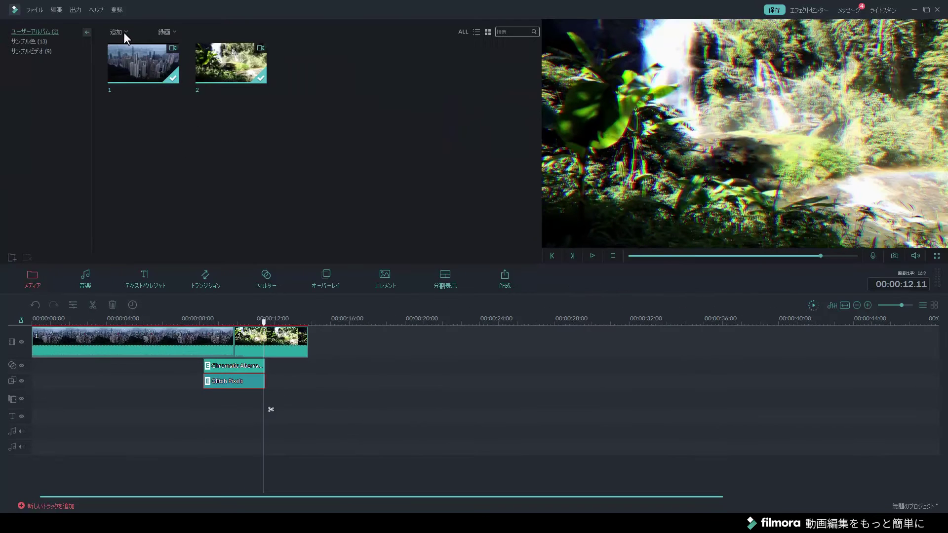
pyautogui.click(124, 32)
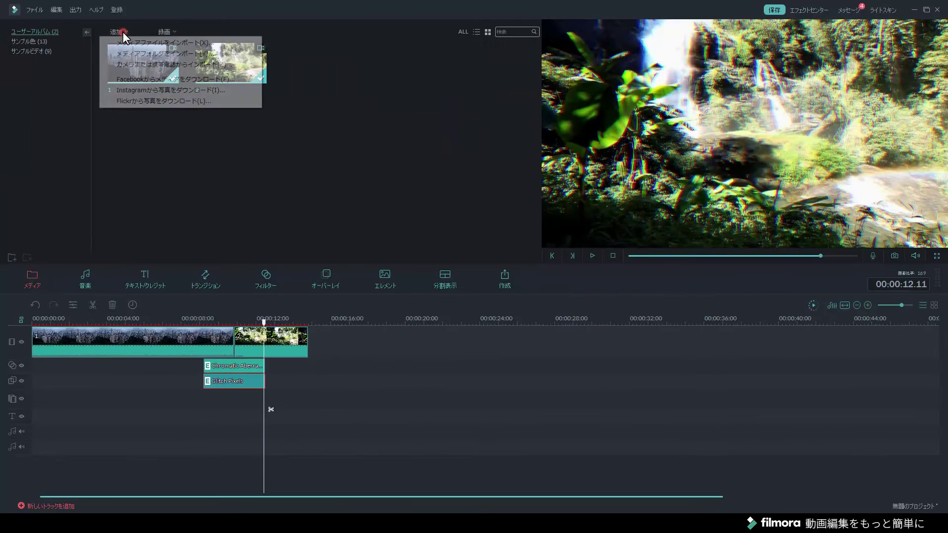
# Step: Import the glitch WAV sound and place it on the audio track near 00:00:09
pyautogui.click(140, 42)
pyautogui.click(236, 96)
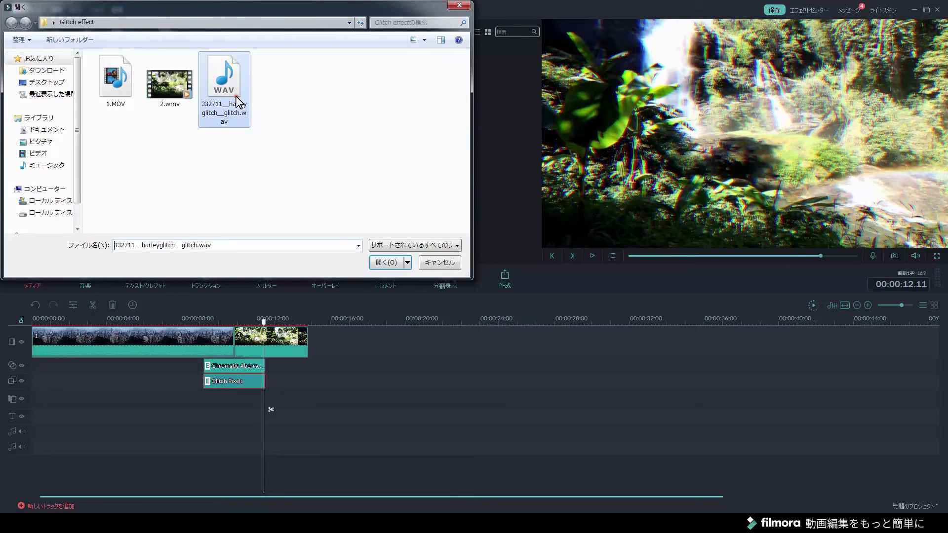
pyautogui.click(380, 262)
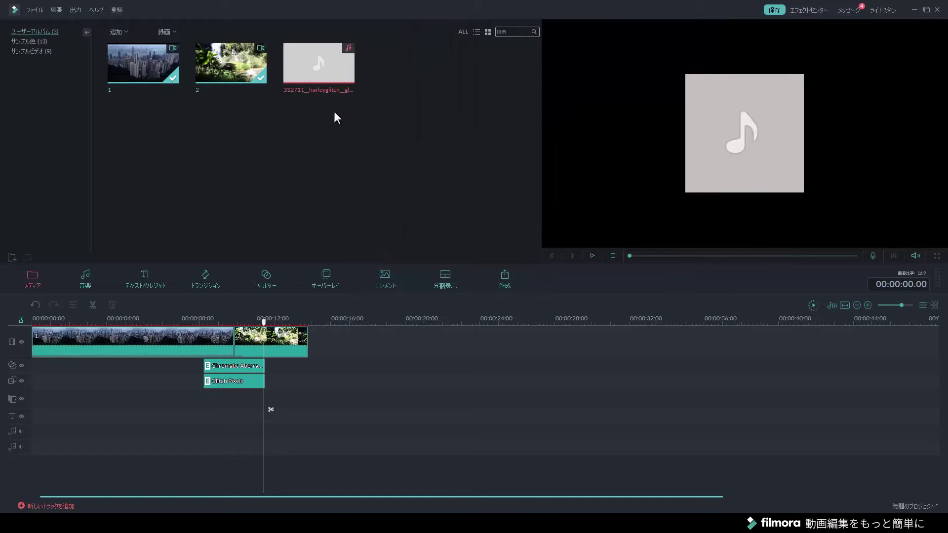
pyautogui.moveTo(341, 78); pyautogui.dragTo(221, 414)
pyautogui.moveTo(220, 413); pyautogui.dragTo(216, 415)
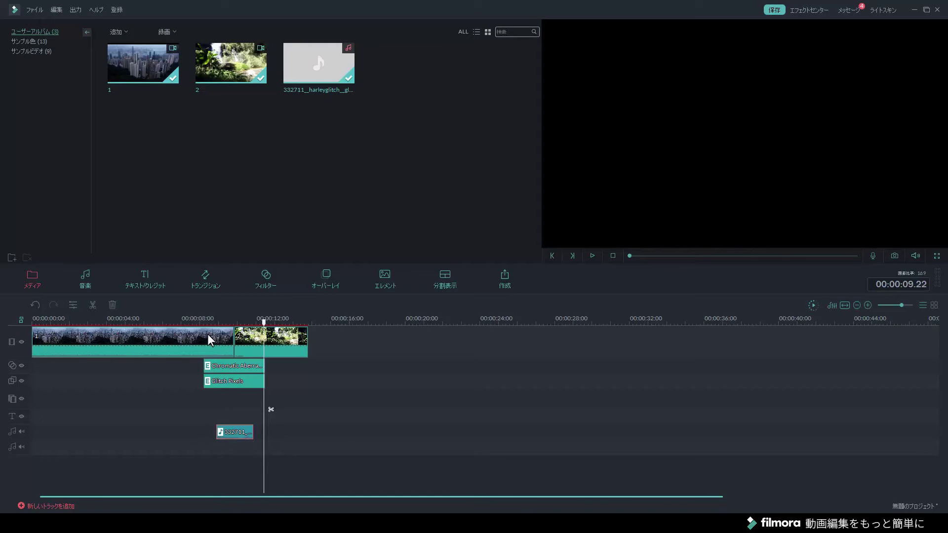
pyautogui.click(200, 320)
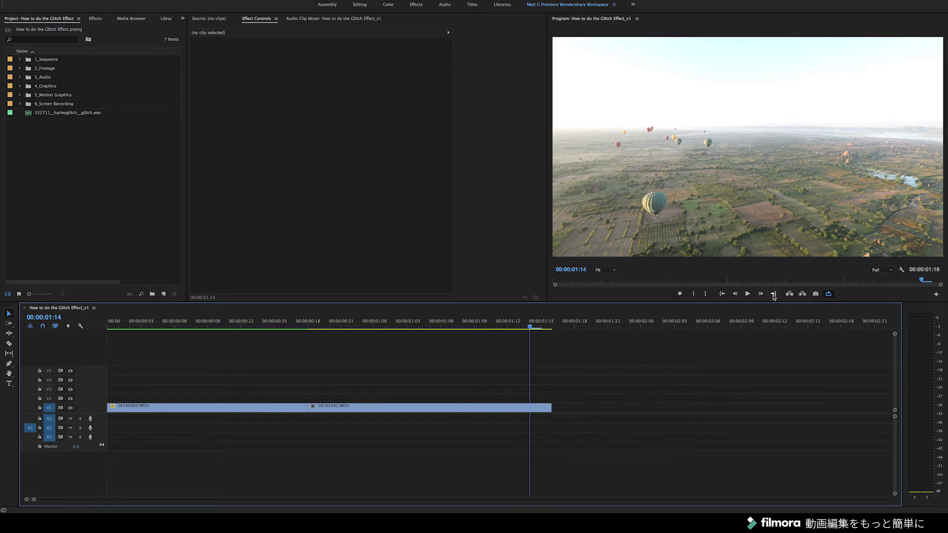
# Step: Lengthen the balloon clip's end on V1, then duplicate the city clip onto the track above
pyautogui.press('space')
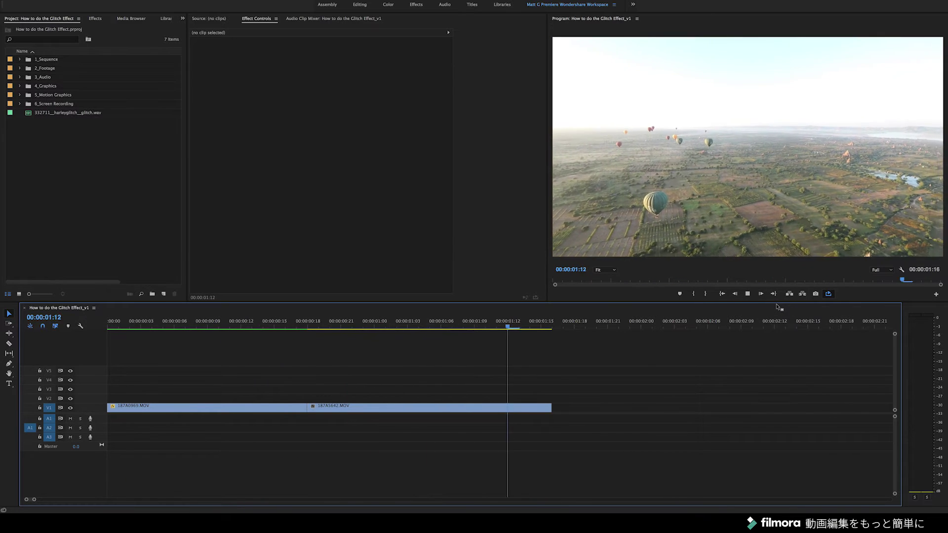
pyautogui.press('space')
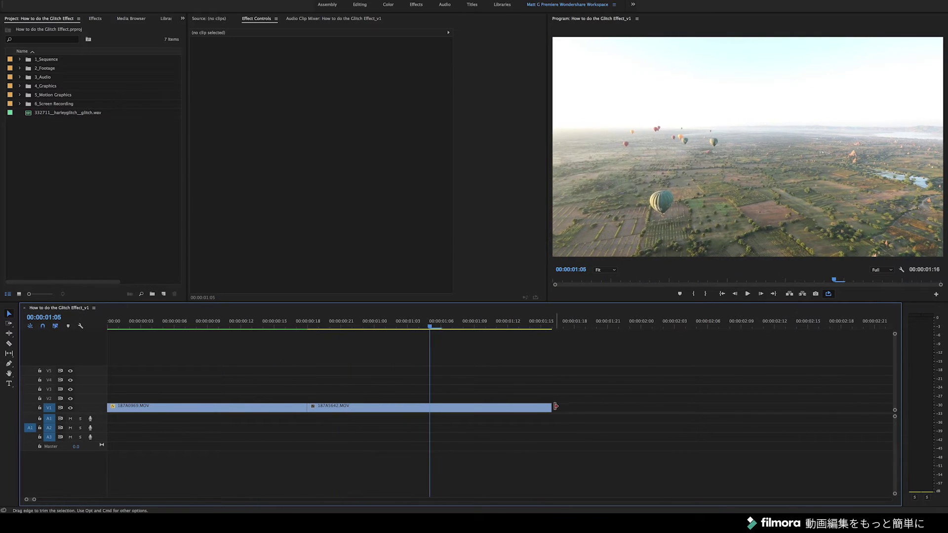
pyautogui.moveTo(556, 407); pyautogui.dragTo(606, 409)
pyautogui.press('space')
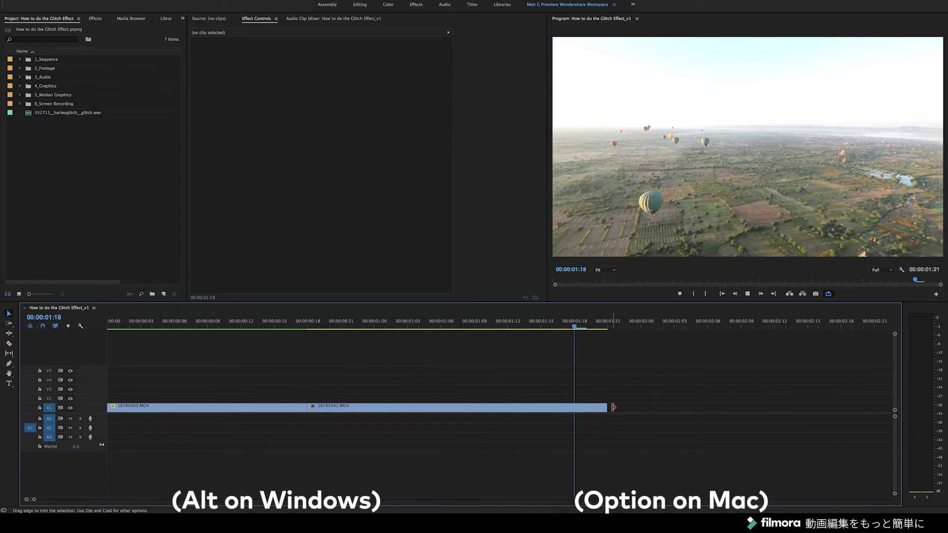
pyautogui.press('space')
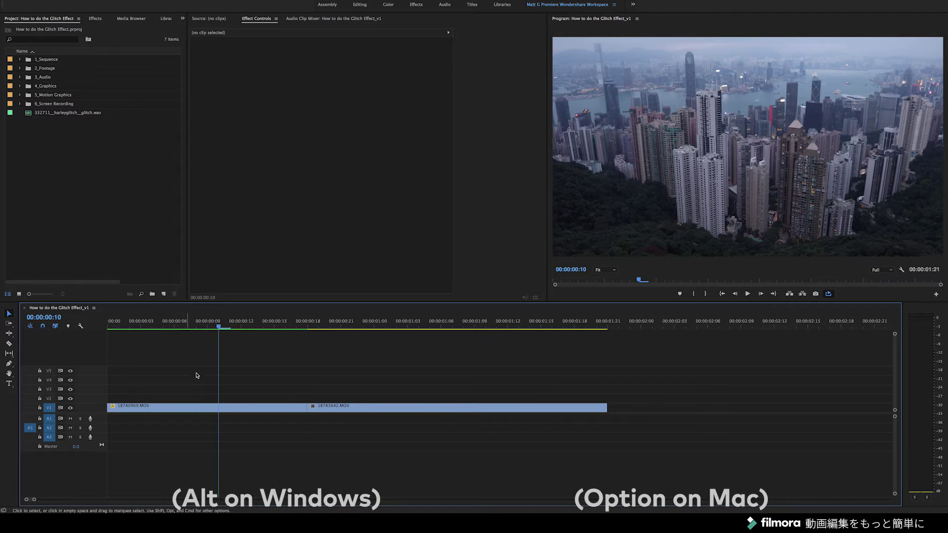
pyautogui.click(202, 410)
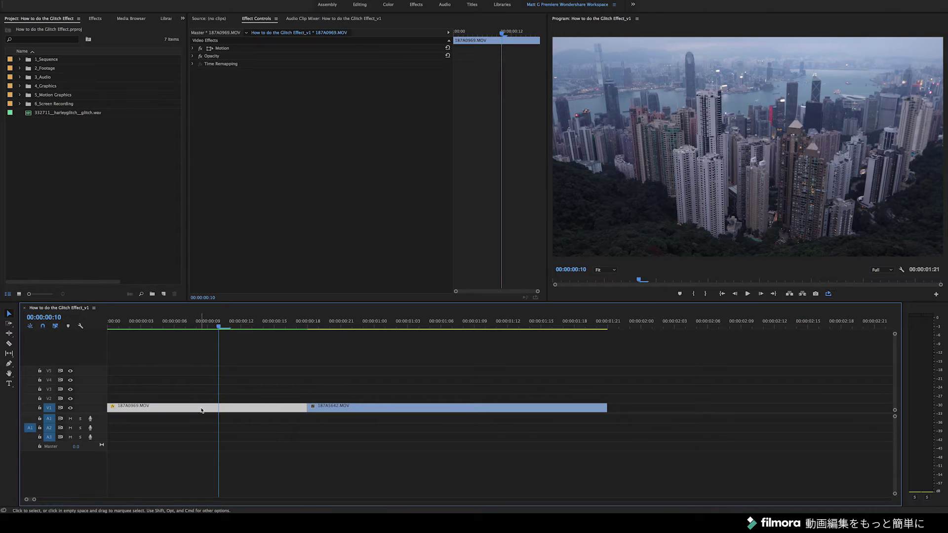
pyautogui.moveTo(202, 410); pyautogui.dragTo(202, 400)
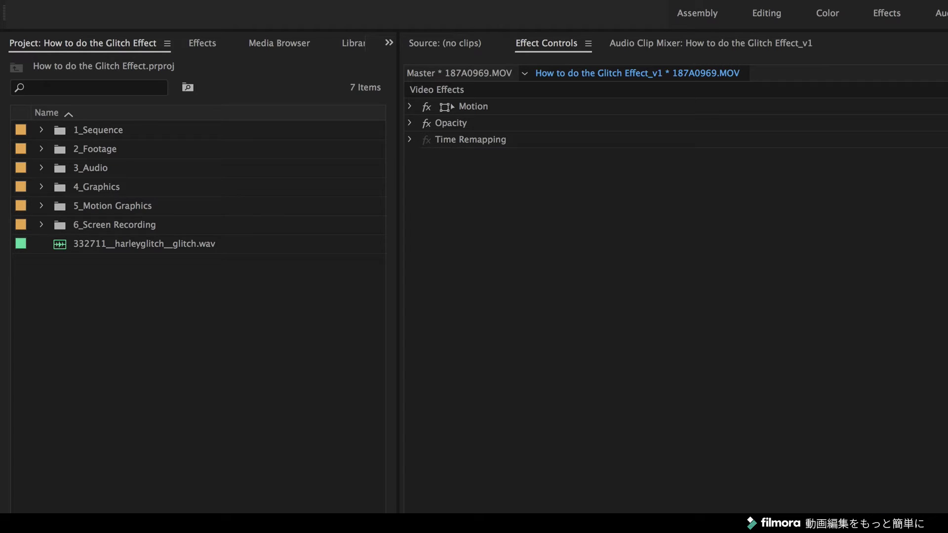
# Step: Search the effects for 'rg' and apply Color Balance (RGB) to the V3 city clip
pyautogui.click(365, 465)
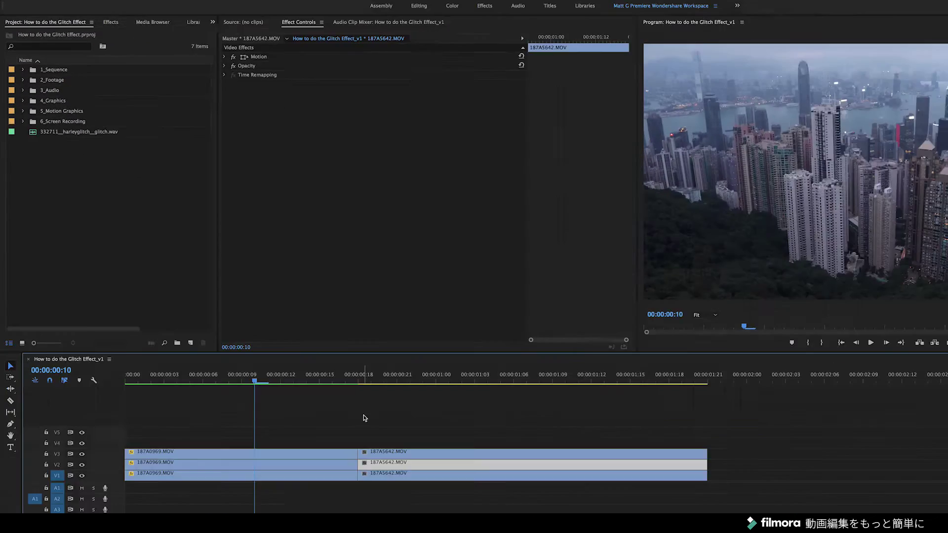
pyautogui.click(364, 418)
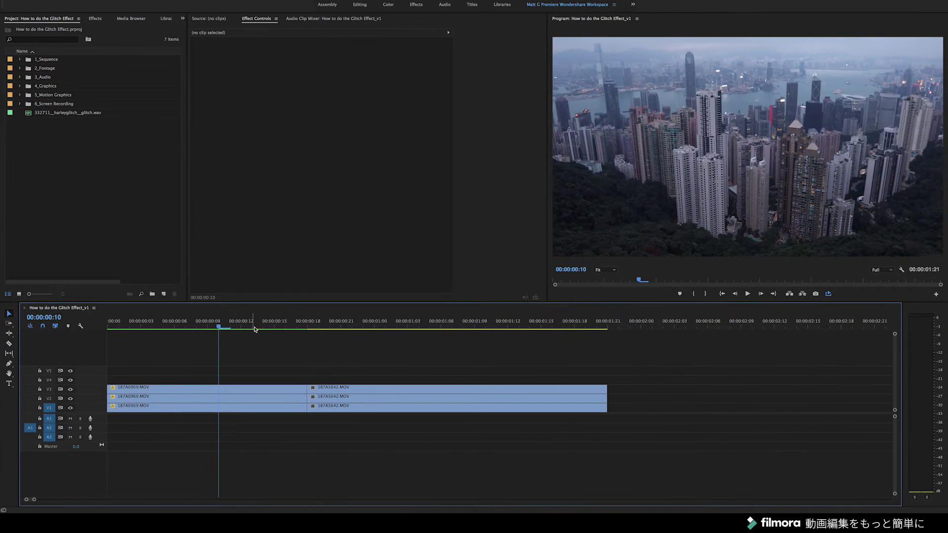
pyautogui.click(112, 23)
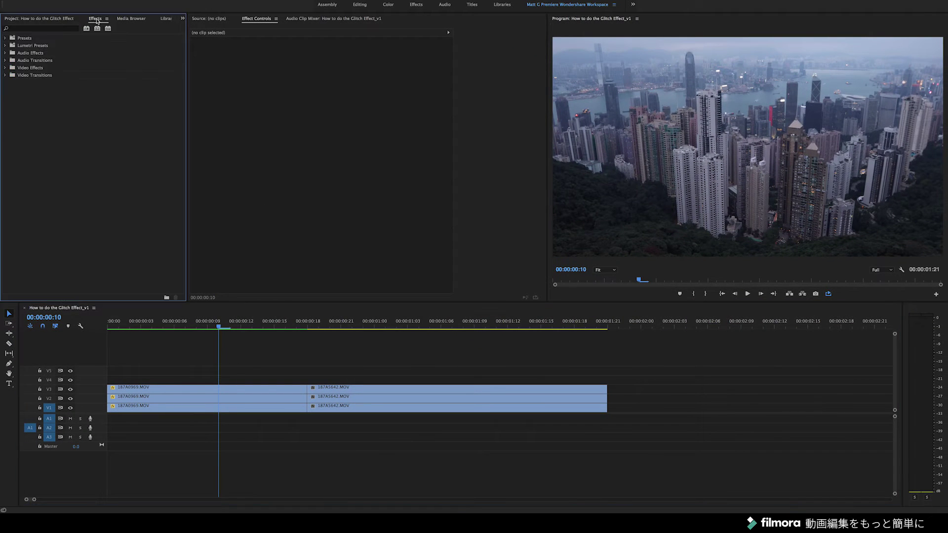
pyautogui.click(60, 28)
pyautogui.write('rgb')
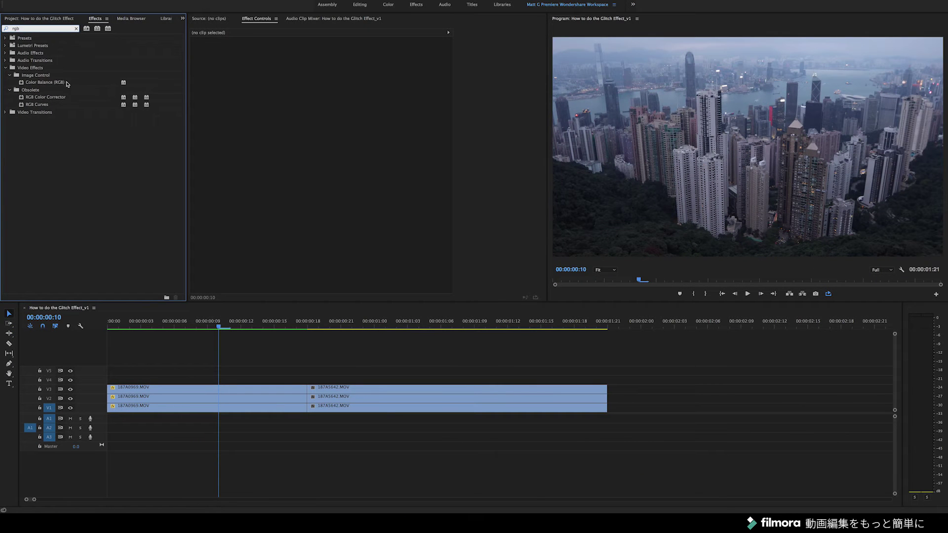
pyautogui.moveTo(59, 84); pyautogui.dragTo(196, 389)
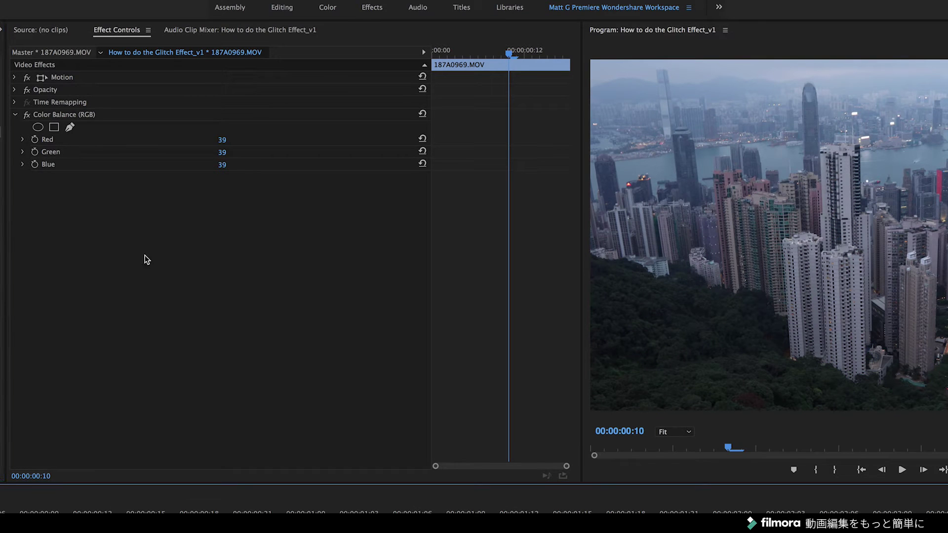
# Step: Tint the selected city copy pure green: Red 0, Green 100, Blue 0
pyautogui.moveTo(222, 140)
pyautogui.mouseDown()
pyautogui.moveTo(200, 140)
pyautogui.moveTo(202, 153)
pyautogui.mouseUp()
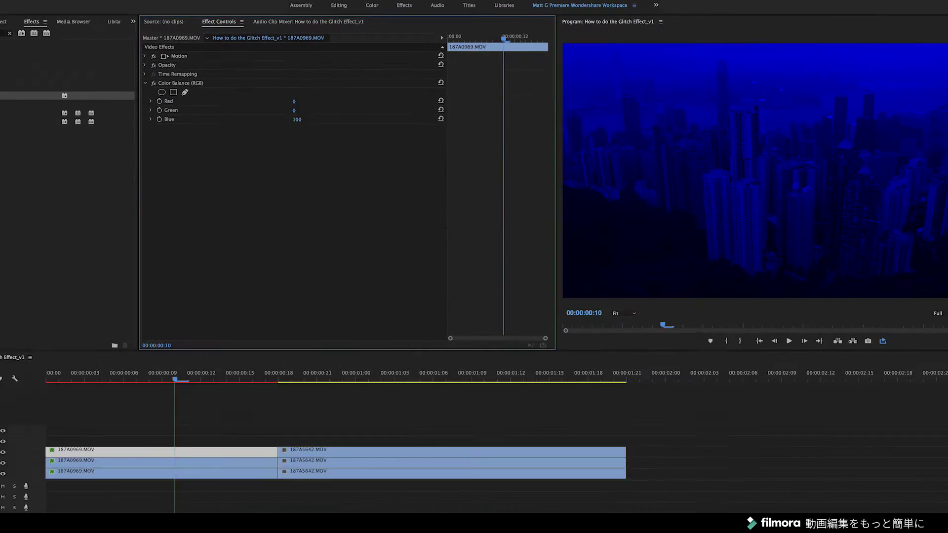
pyautogui.moveTo(322, 98); pyautogui.dragTo(420, 98)
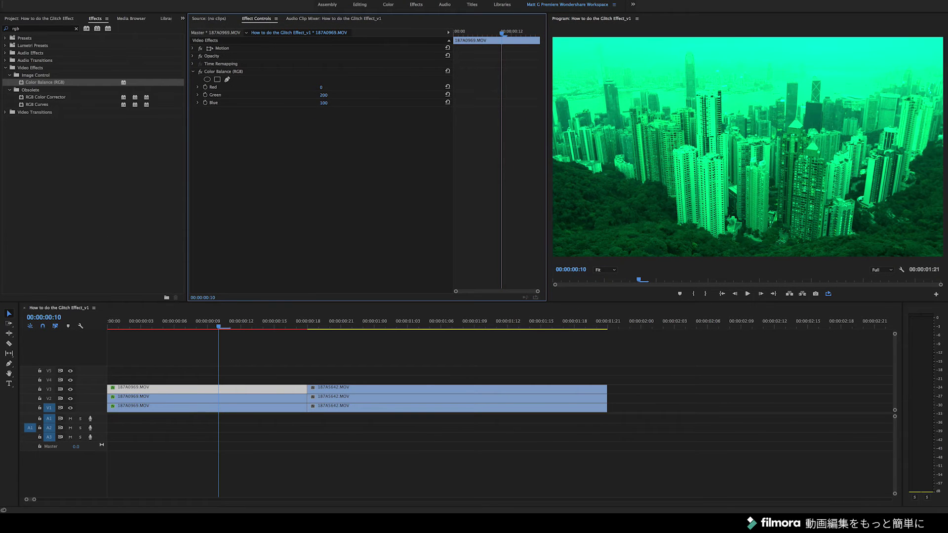
pyautogui.write('00')
pyautogui.press('Return')
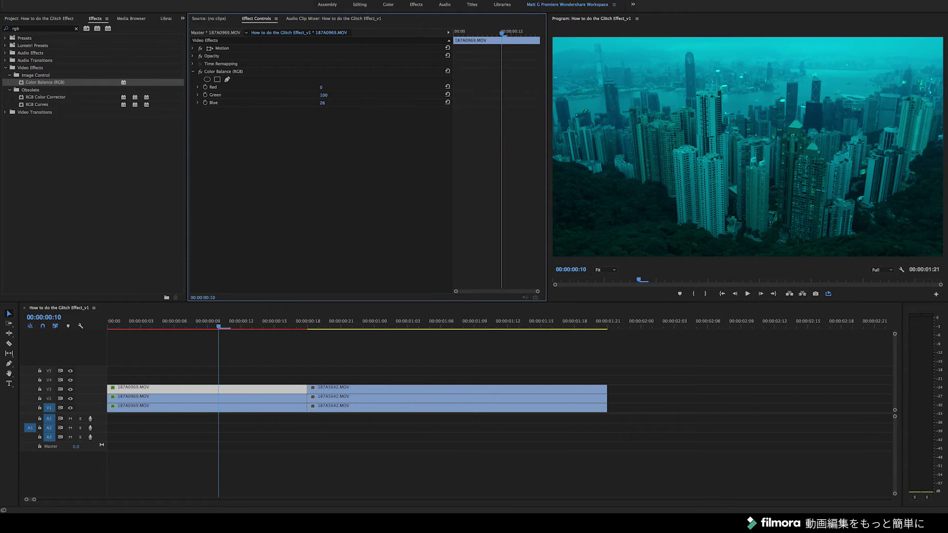
pyautogui.moveTo(322, 103); pyautogui.dragTo(330, 109)
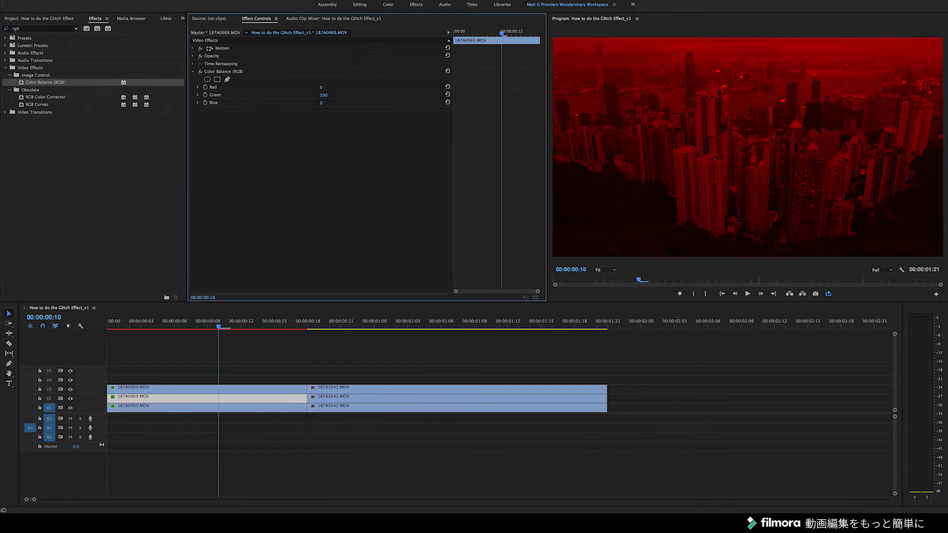
# Step: Set the Red value to 0 on the V1 city copy's Color Balance (RGB)
pyautogui.click(250, 392)
pyautogui.click(249, 398)
pyautogui.click(250, 407)
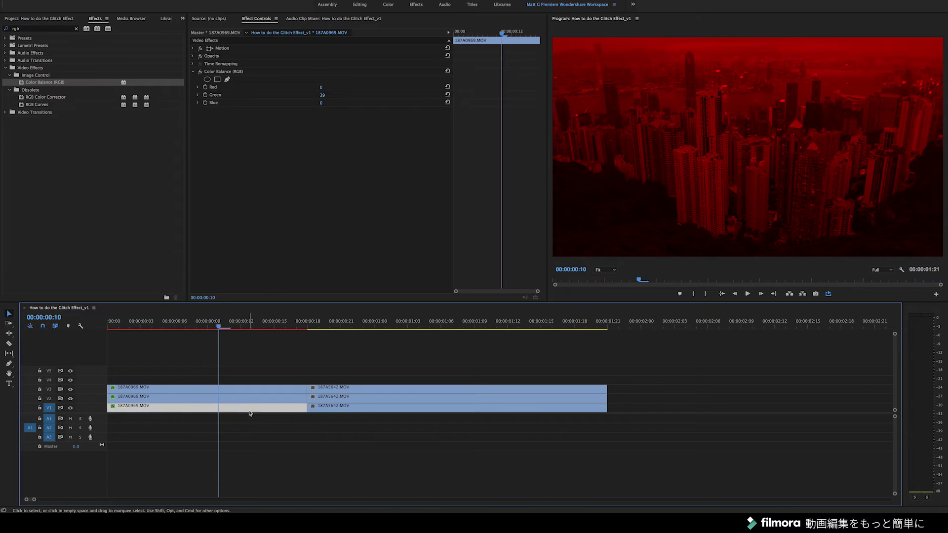
pyautogui.click(322, 88)
pyautogui.write('0')
pyautogui.press('Return')
pyautogui.write('100')
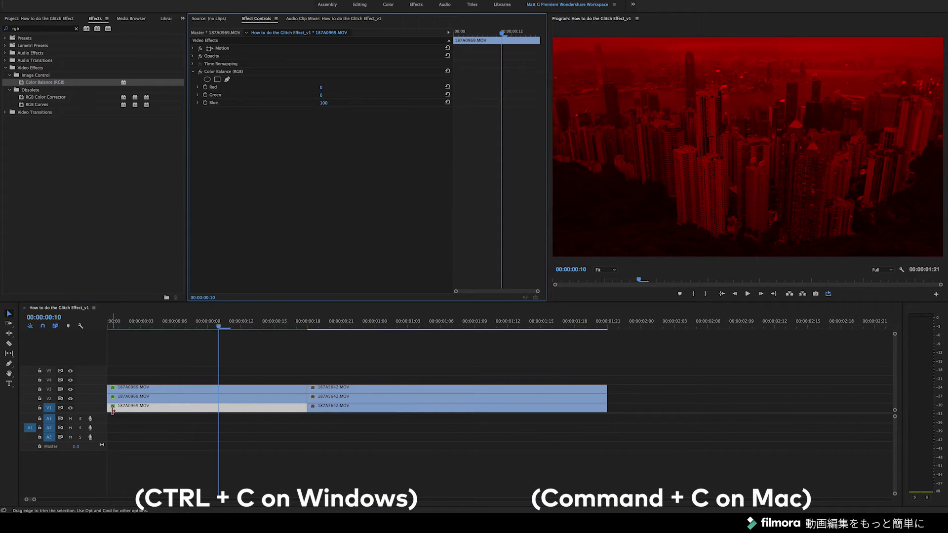
# Step: Hide and reshow V3 and V2 to preview each tinted layer, leaving all tracks visible
pyautogui.click(70, 389)
pyautogui.click(70, 399)
pyautogui.click(70, 398)
pyautogui.click(70, 389)
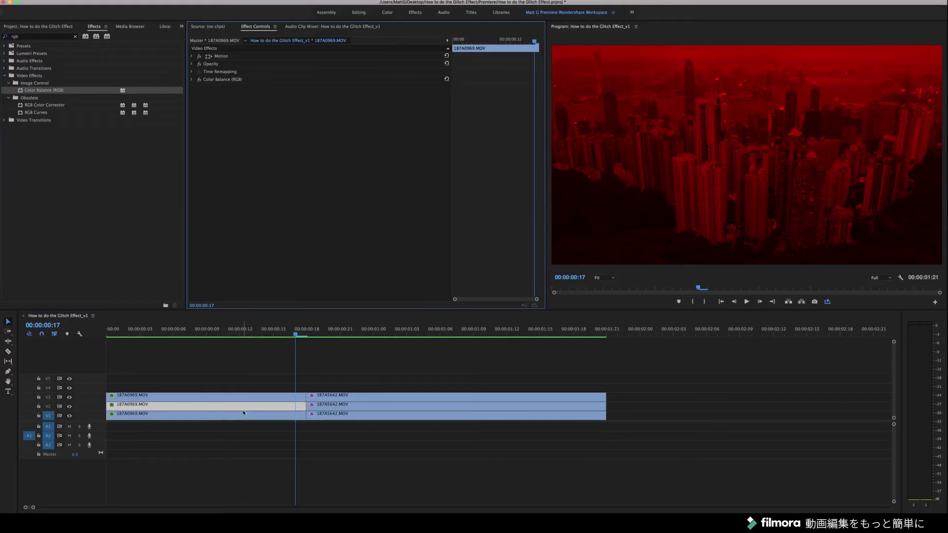
pyautogui.click(244, 413)
# Step: Set the blend mode of the first two coloured city layers to Screen
pyautogui.click(194, 81)
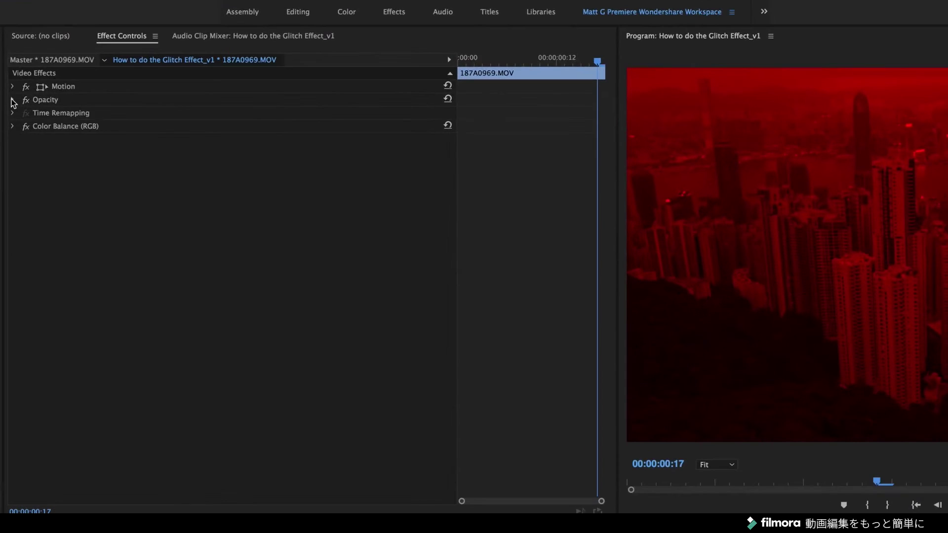
pyautogui.click(192, 64)
pyautogui.click(241, 143)
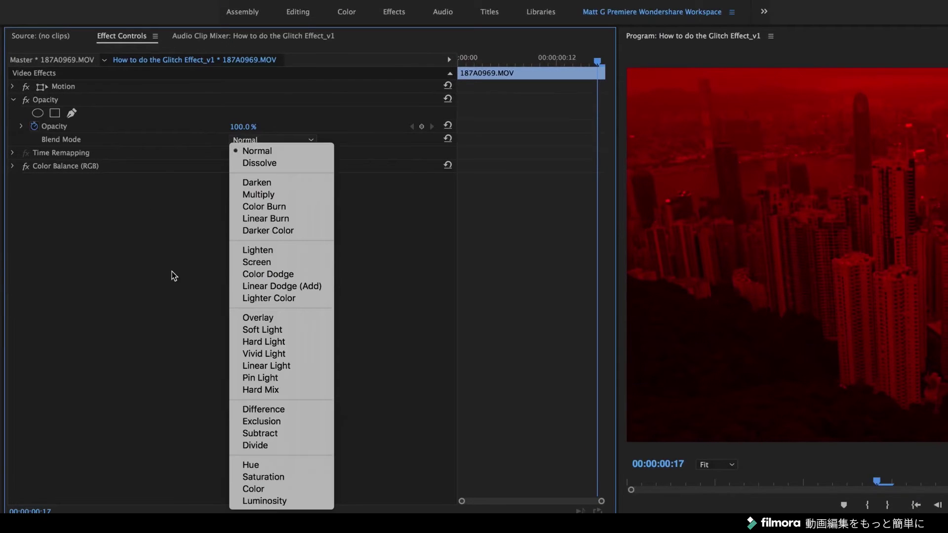
pyautogui.click(254, 262)
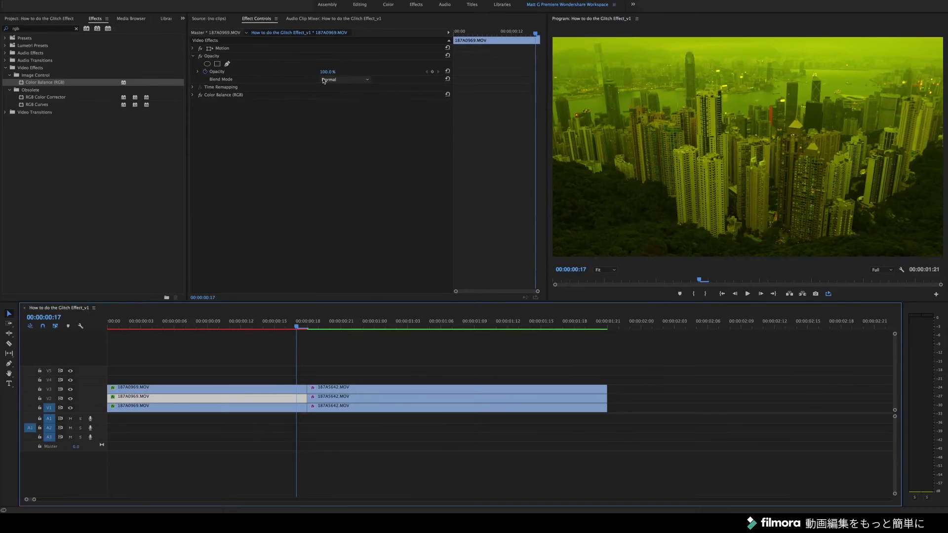
pyautogui.click(324, 80)
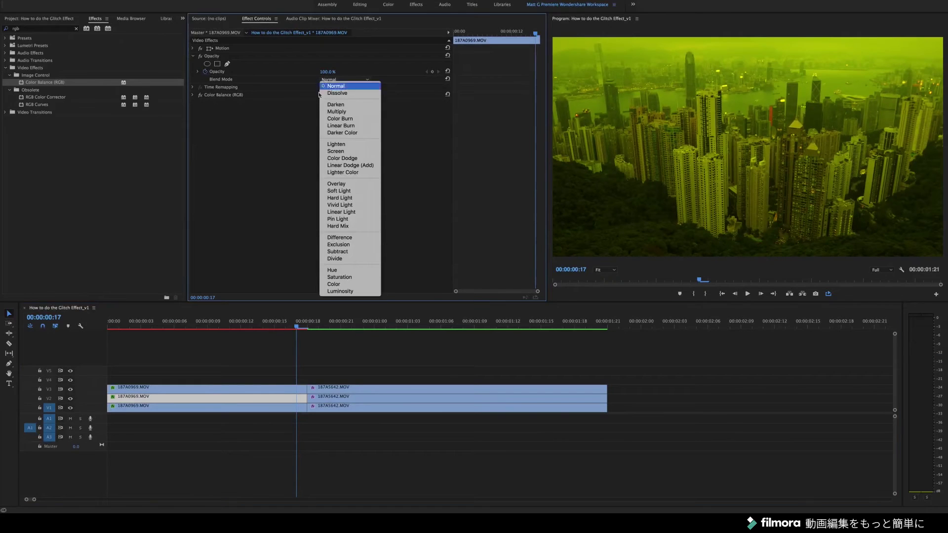
pyautogui.click(330, 152)
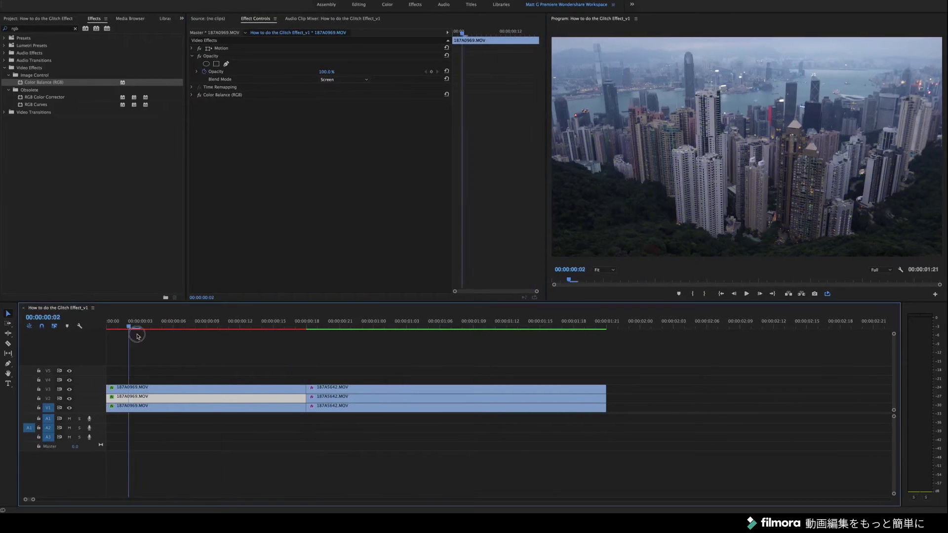
# Step: Try Color Dodge on the V3 clip and preview the cut between clips frame by frame
pyautogui.click(324, 80)
pyautogui.click(335, 158)
pyautogui.click(324, 79)
pyautogui.moveTo(267, 328); pyautogui.dragTo(298, 343)
pyautogui.press('Left')
pyautogui.press('Left')
pyautogui.press('Left')
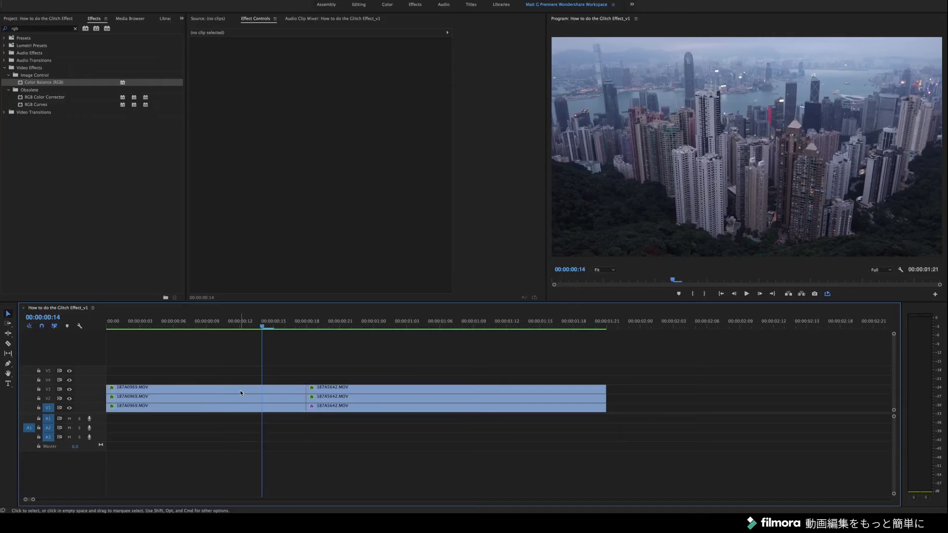
pyautogui.press('Left')
# Step: Keyframe the top city colour layer's Position frame by frame: Y 568, X about 1042, then 967, 518
pyautogui.click(241, 393)
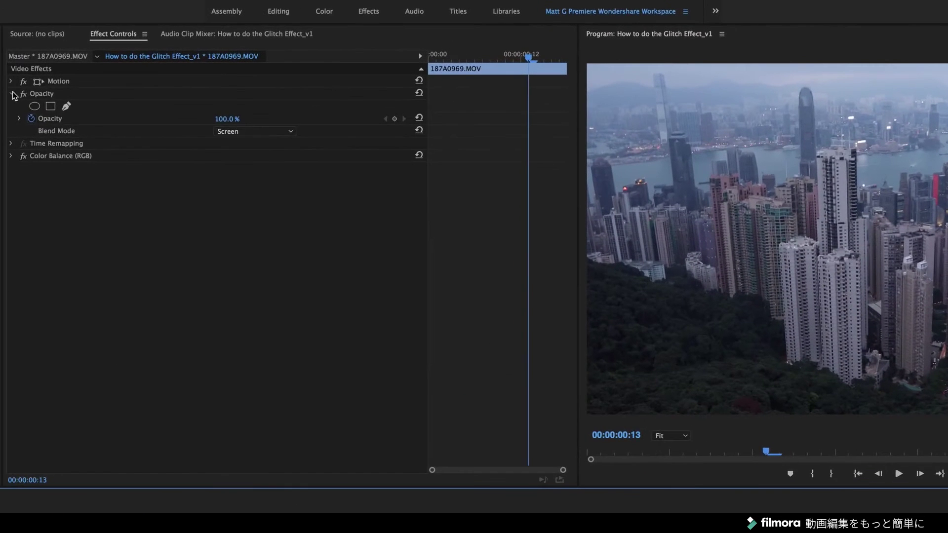
pyautogui.click(11, 93)
pyautogui.click(11, 81)
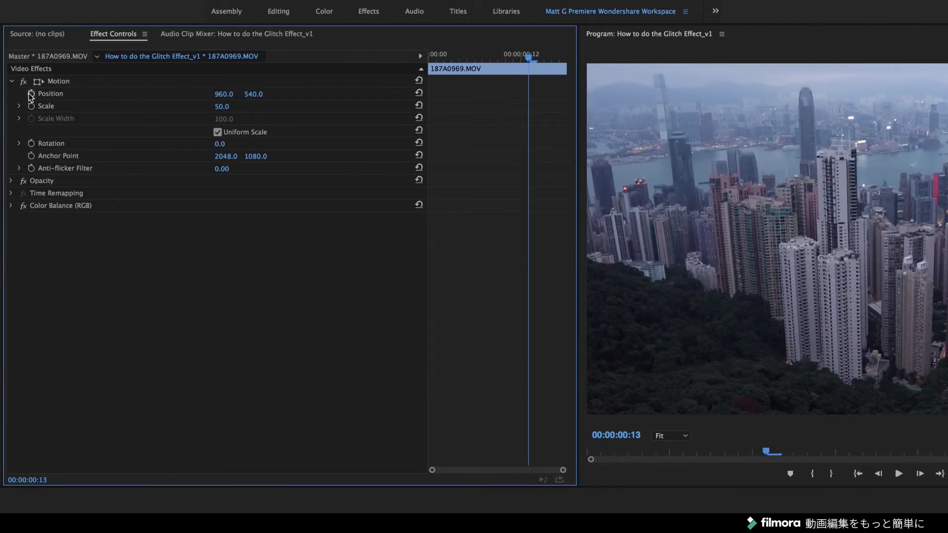
pyautogui.click(31, 93)
pyautogui.press('Right')
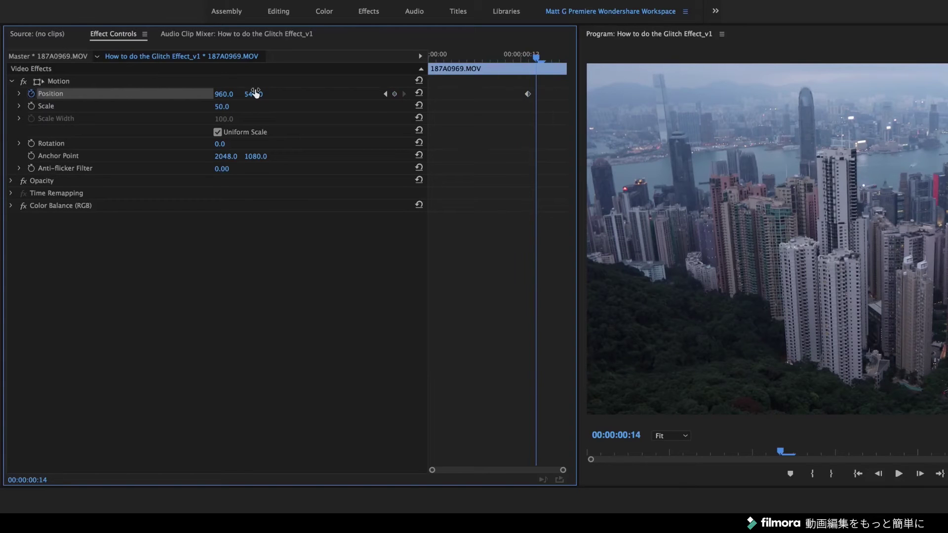
pyautogui.moveTo(255, 96); pyautogui.dragTo(269, 95)
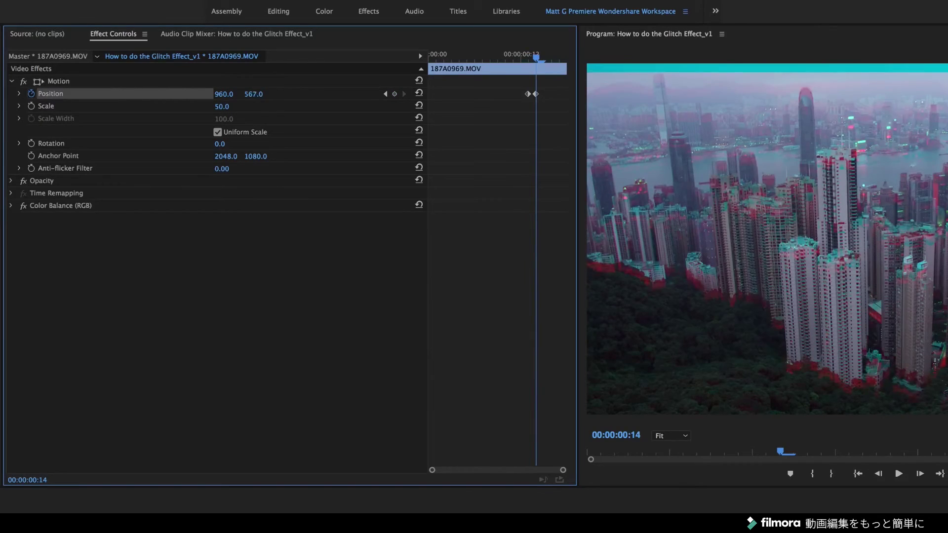
pyautogui.press('Right')
pyautogui.moveTo(222, 98); pyautogui.dragTo(227, 96)
pyautogui.press('Right')
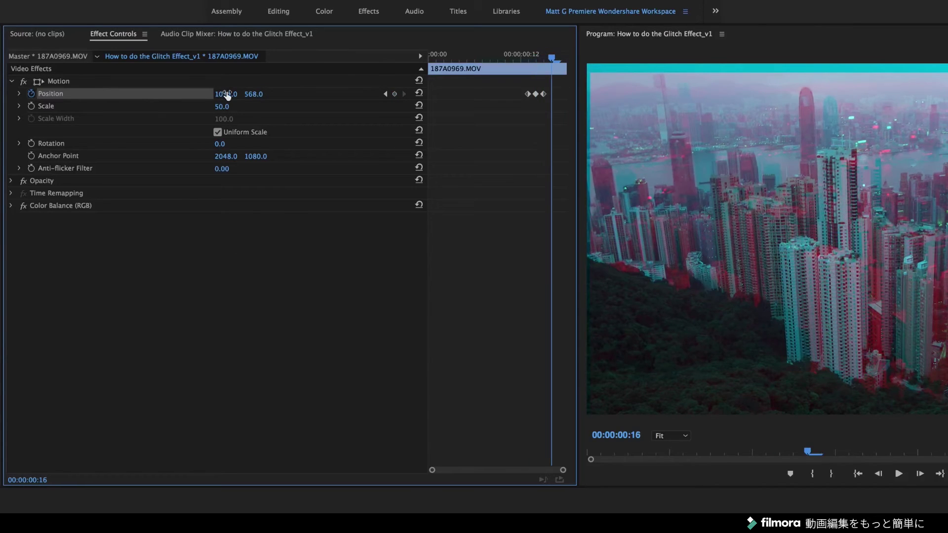
pyautogui.press('Right')
pyautogui.moveTo(253, 94); pyautogui.dragTo(237, 94)
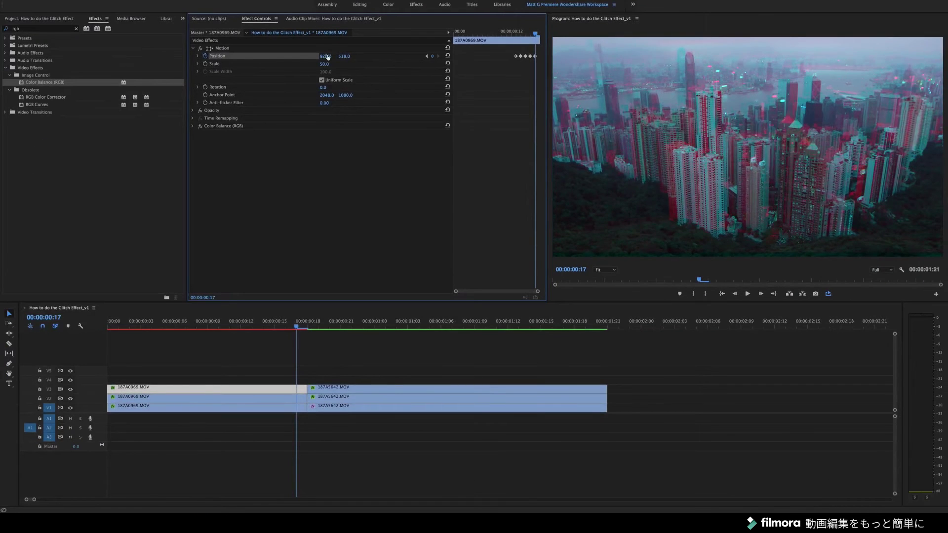
# Step: Keyframe the V2 and V3 balloon colour layers' Position (996, 553; X 983), then render the preview
pyautogui.press('Right')
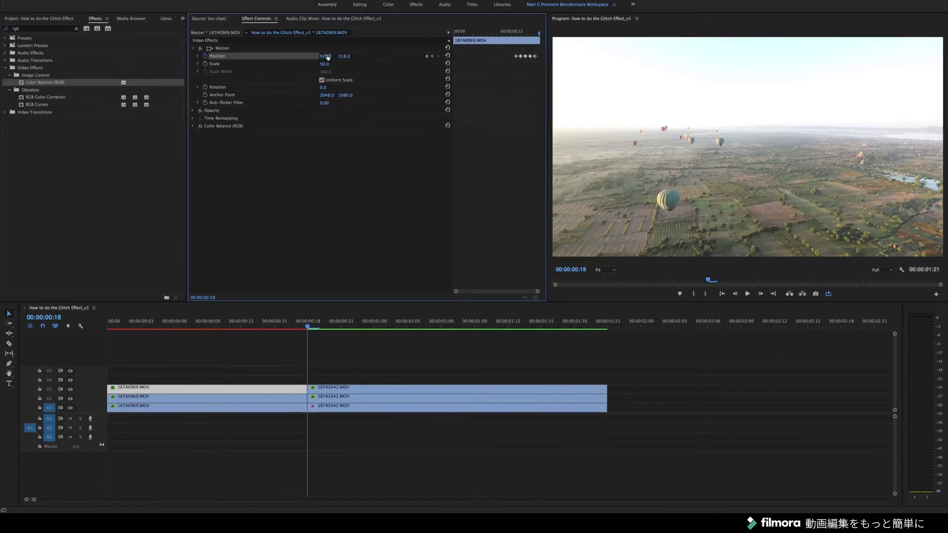
pyautogui.click(222, 398)
pyautogui.moveTo(250, 324); pyautogui.dragTo(364, 324)
pyautogui.click(375, 389)
pyautogui.press('Left')
pyautogui.press('Left')
pyautogui.moveTo(344, 58); pyautogui.dragTo(346, 57)
pyautogui.press('Left')
pyautogui.press('Left')
pyautogui.press('Left')
pyautogui.press('Right')
pyautogui.press('Right')
pyautogui.press('Right')
pyautogui.click(376, 398)
pyautogui.press('Left')
pyautogui.press('Left')
pyautogui.click(296, 324)
pyautogui.press('Return')
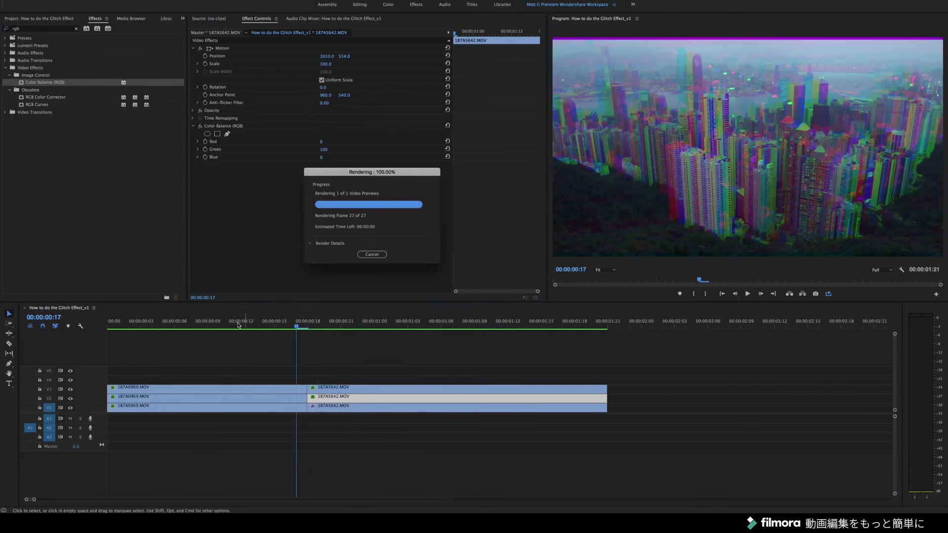
# Step: Deselect the clips, play the glitch sequence, replay it from the start, and show the Project bins
pyautogui.click(294, 358)
pyautogui.press('space')
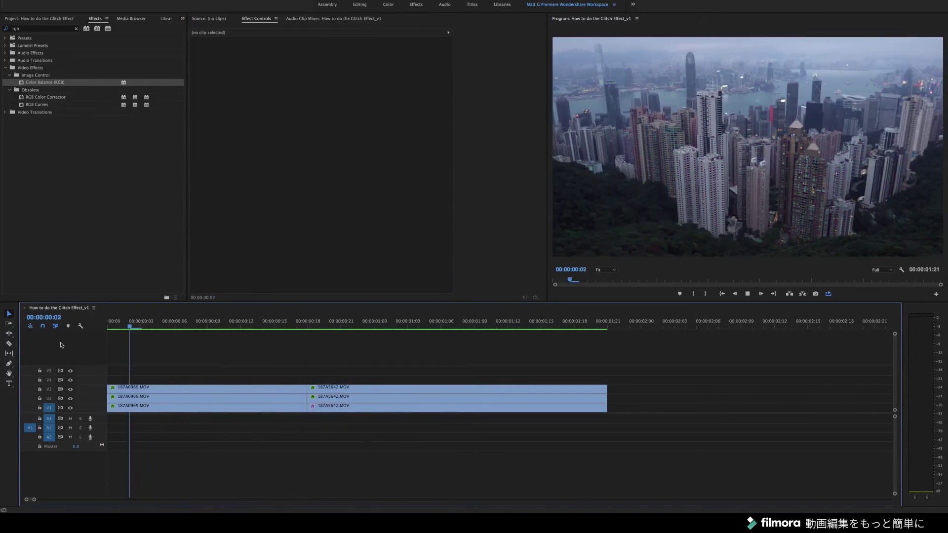
pyautogui.press('space')
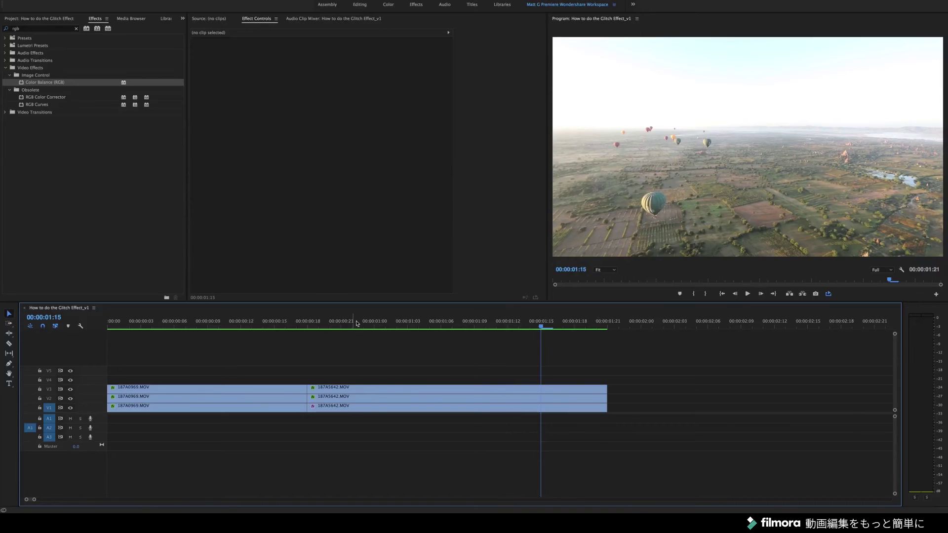
pyautogui.press('Home')
pyautogui.press('space')
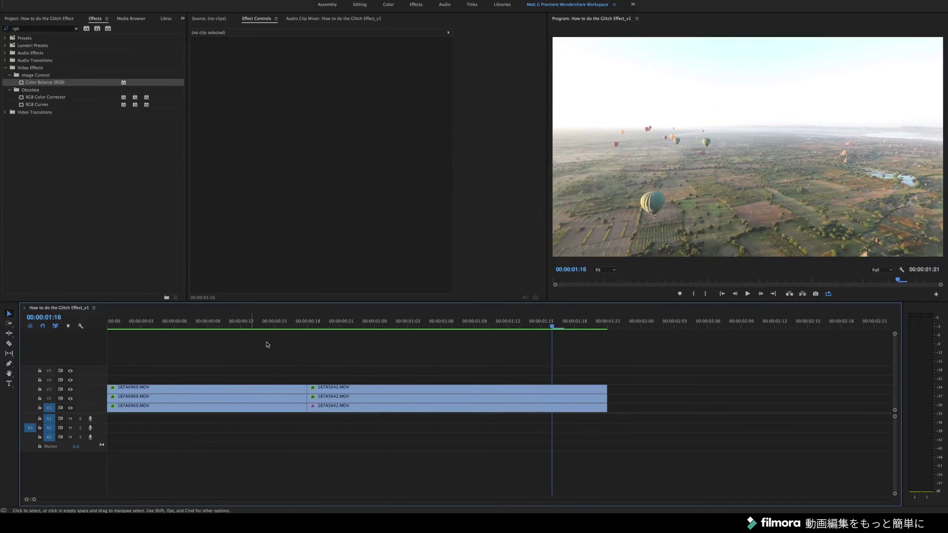
pyautogui.click(48, 20)
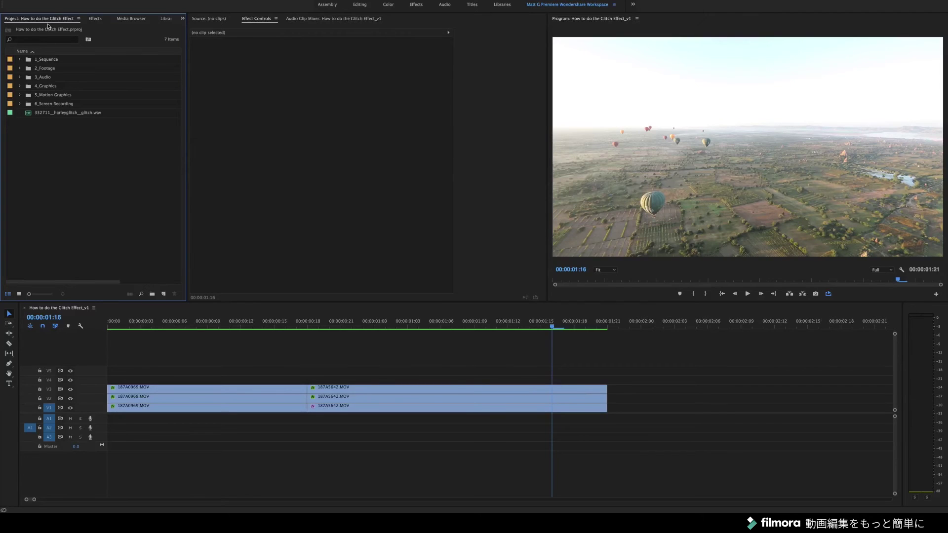
# Step: Create a new 1920×1080 Adjustment Layer in the Project panel with default settings
pyautogui.click(164, 294)
pyautogui.click(178, 319)
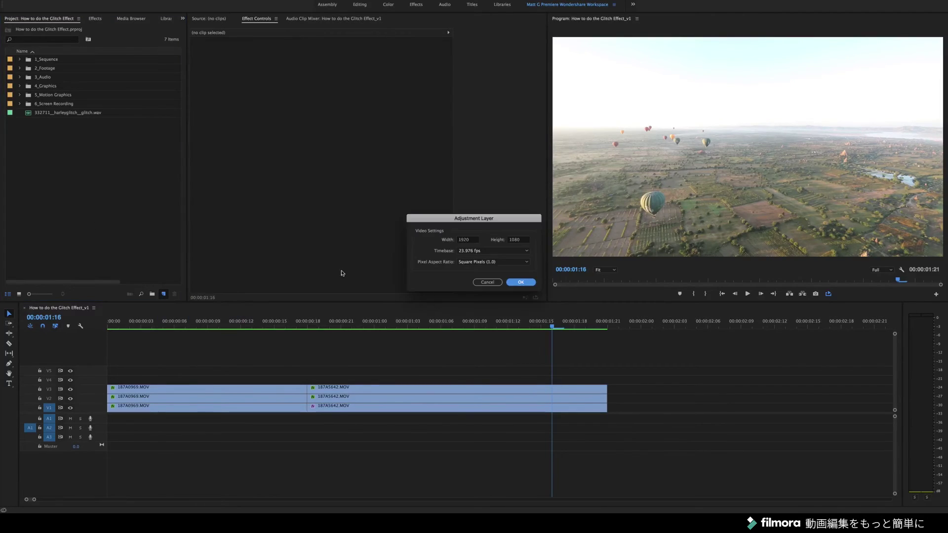
pyautogui.press('Return')
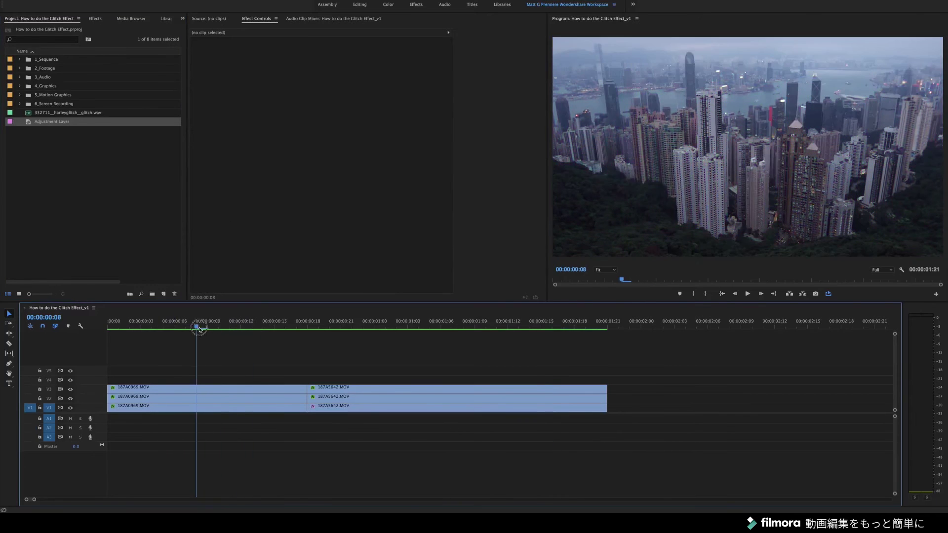
# Step: Place the adjustment layer on V4 above the clips and trim its end to 00:00:01:07
pyautogui.moveTo(51, 127); pyautogui.dragTo(211, 378)
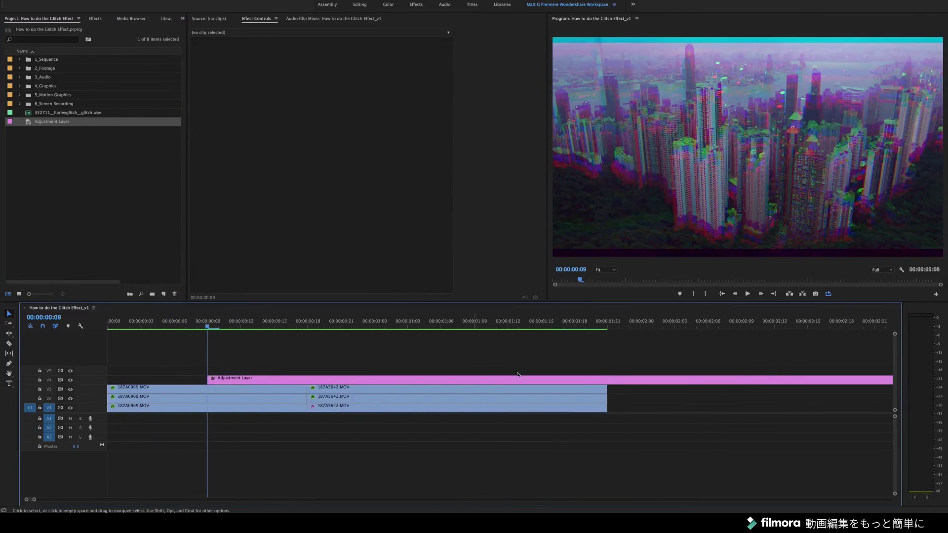
pyautogui.press('-')
pyautogui.click(239, 326)
pyautogui.moveTo(239, 326); pyautogui.dragTo(277, 326)
pyautogui.moveTo(260, 380); pyautogui.dragTo(277, 380)
pyautogui.click(200, 326)
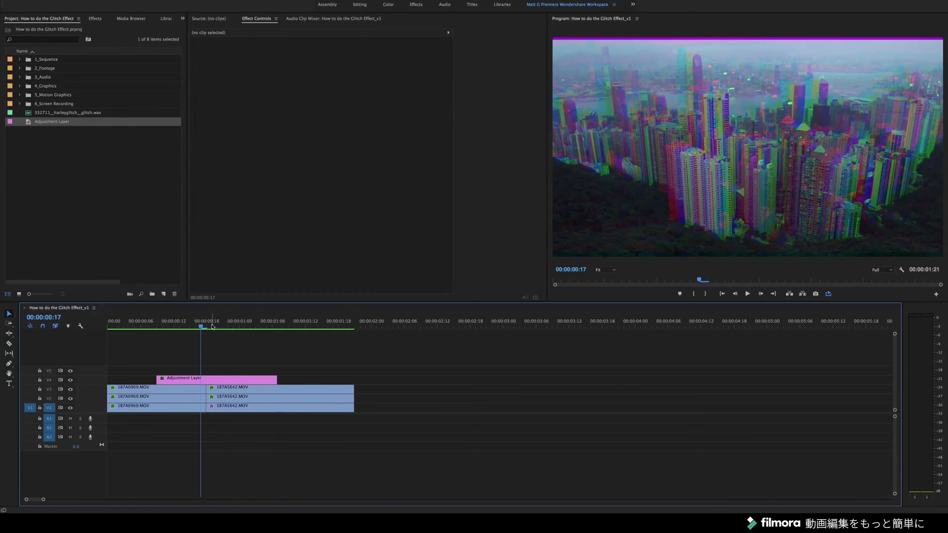
pyautogui.click(155, 284)
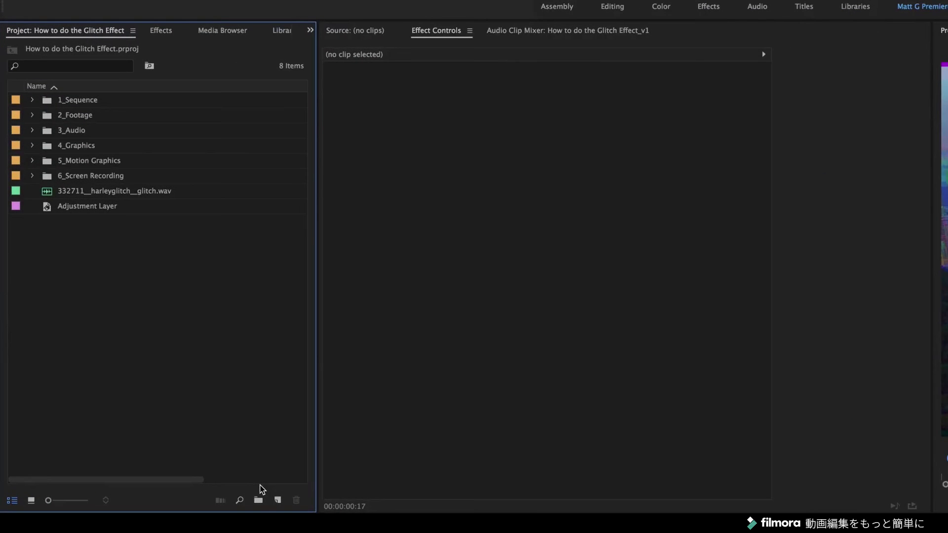
# Step: Search the Effects list for 'wave warp' and apply it to the adjustment layer
pyautogui.click(161, 30)
pyautogui.click(128, 47)
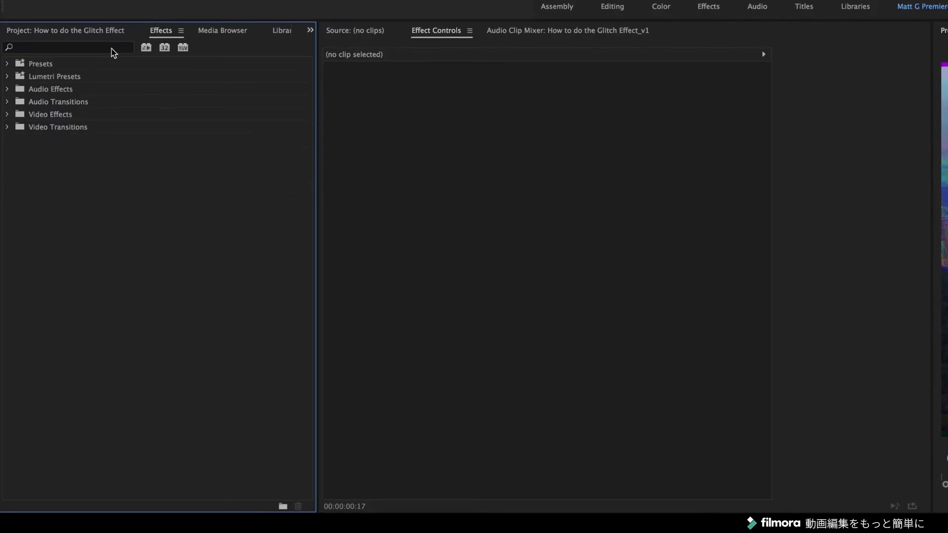
pyautogui.write('wave warp')
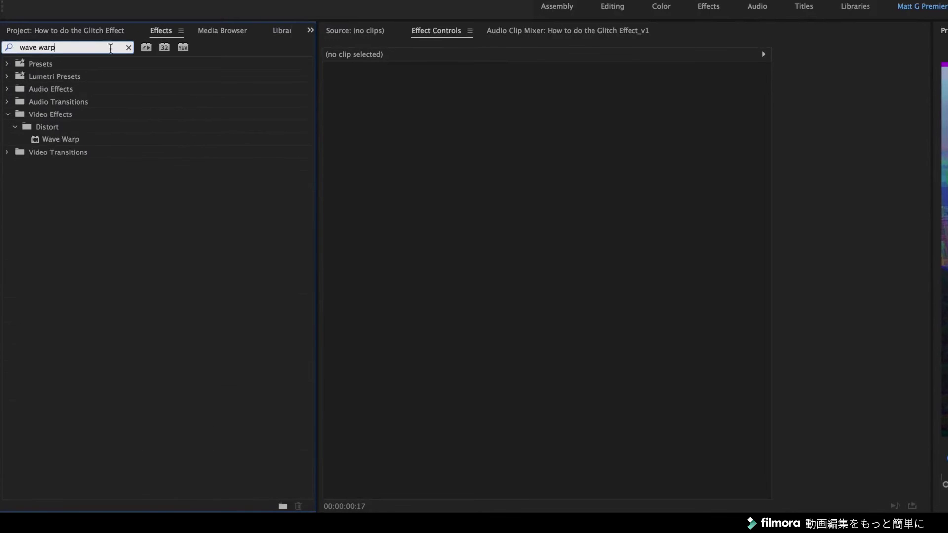
pyautogui.moveTo(35, 82); pyautogui.dragTo(193, 379)
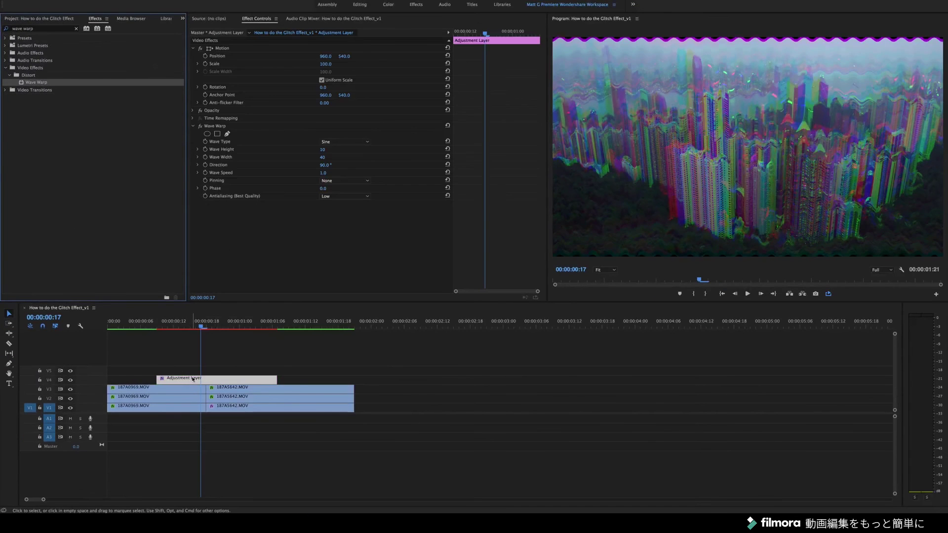
# Step: Set Wave Warp's wave type to Noise, pinning to All Edges and Wave Width to 1500
pyautogui.click(158, 329)
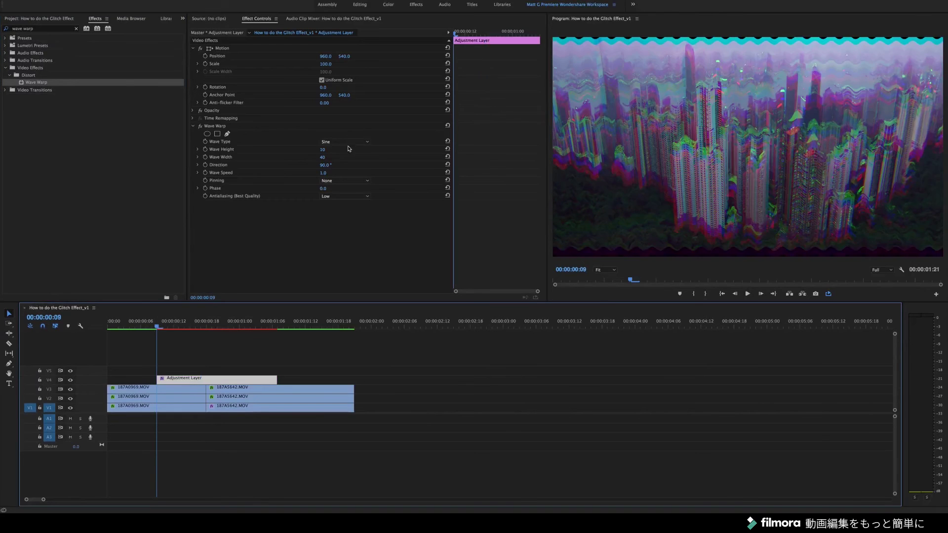
pyautogui.click(344, 142)
pyautogui.click(337, 200)
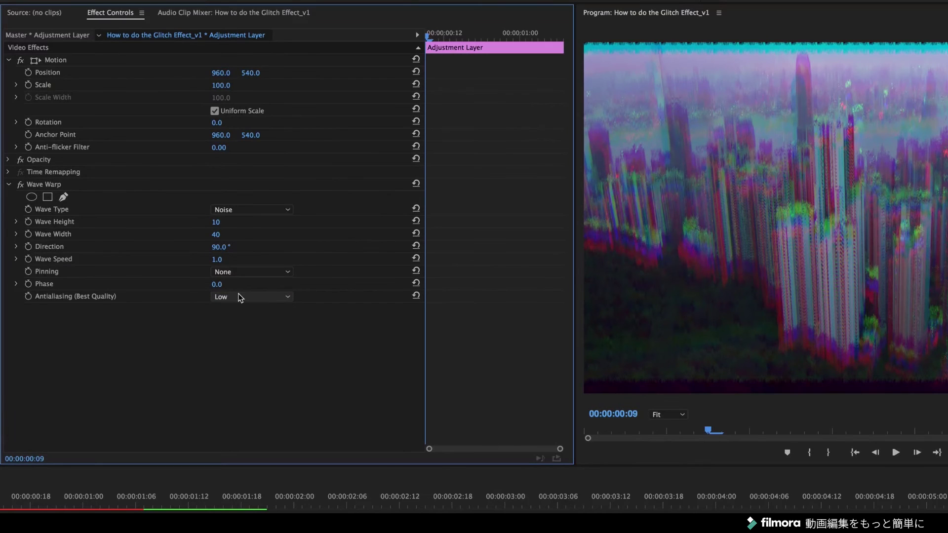
pyautogui.click(240, 272)
pyautogui.click(239, 294)
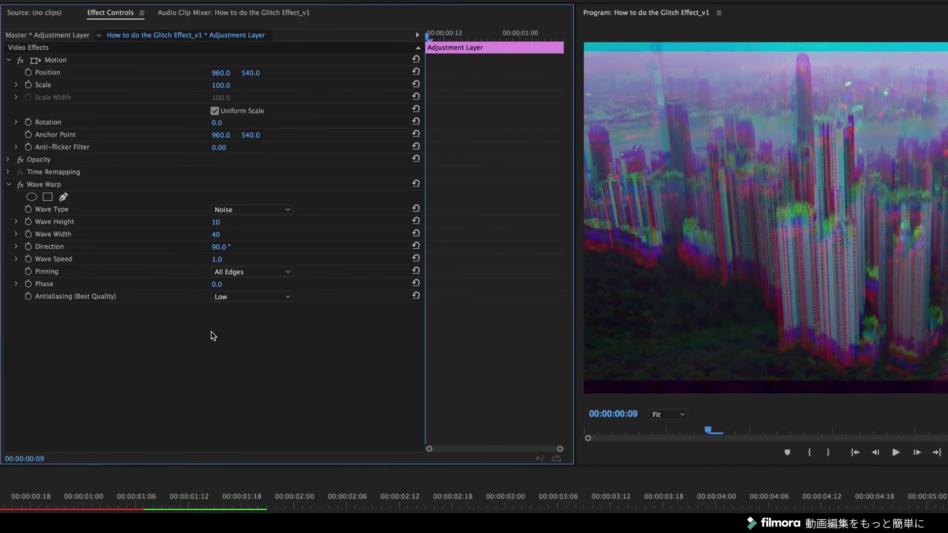
pyautogui.moveTo(216, 234); pyautogui.dragTo(568, 235)
pyautogui.click(213, 235)
pyautogui.write('1500')
pyautogui.press('Return')
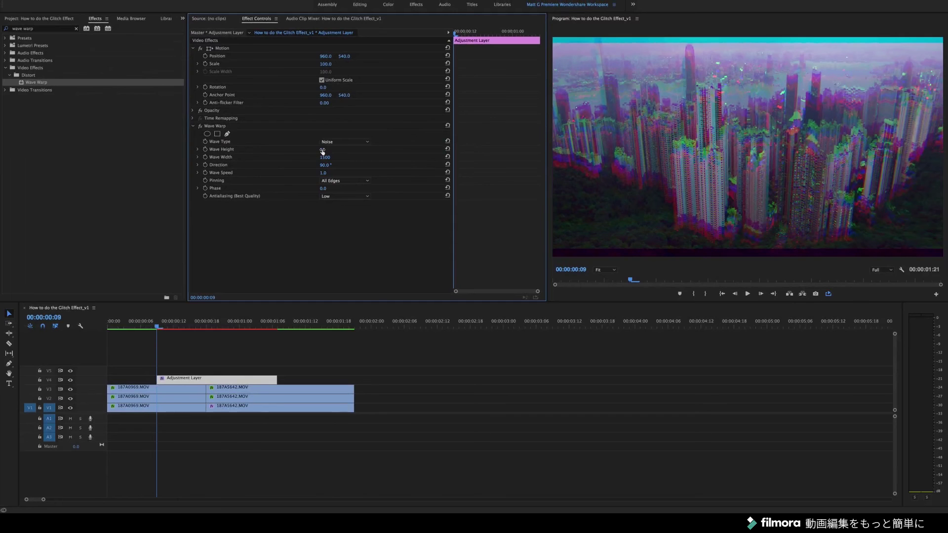
pyautogui.moveTo(161, 320); pyautogui.dragTo(270, 337)
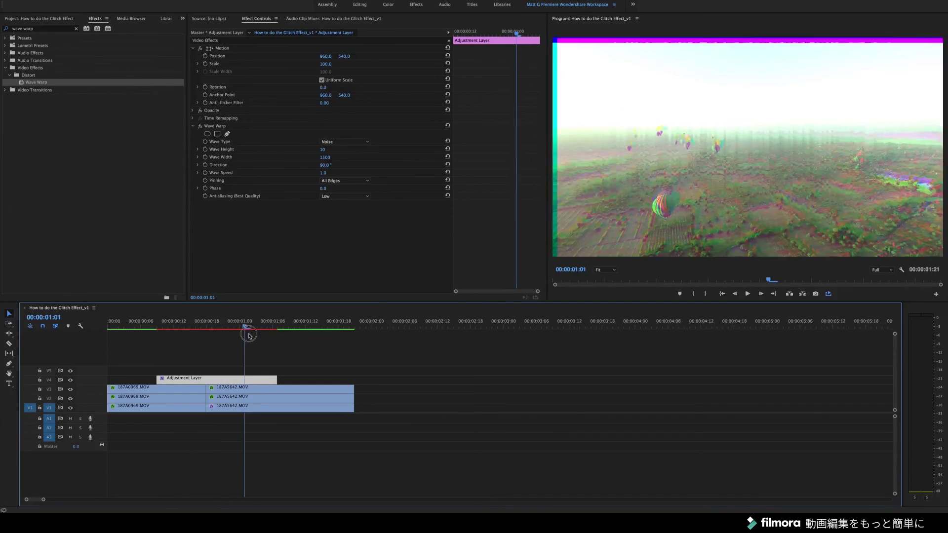
pyautogui.press('space')
pyautogui.press('Home')
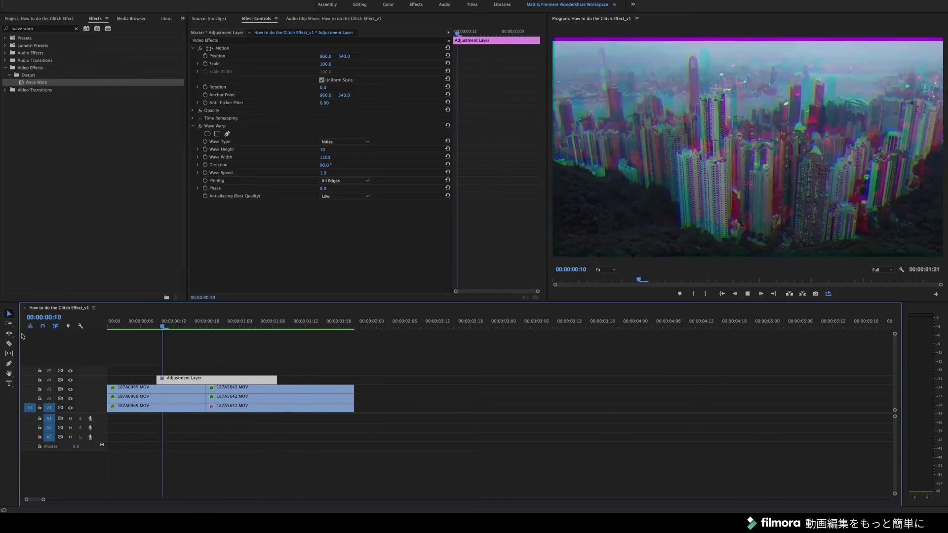
pyautogui.press('space')
pyautogui.moveTo(218, 326); pyautogui.dragTo(224, 327)
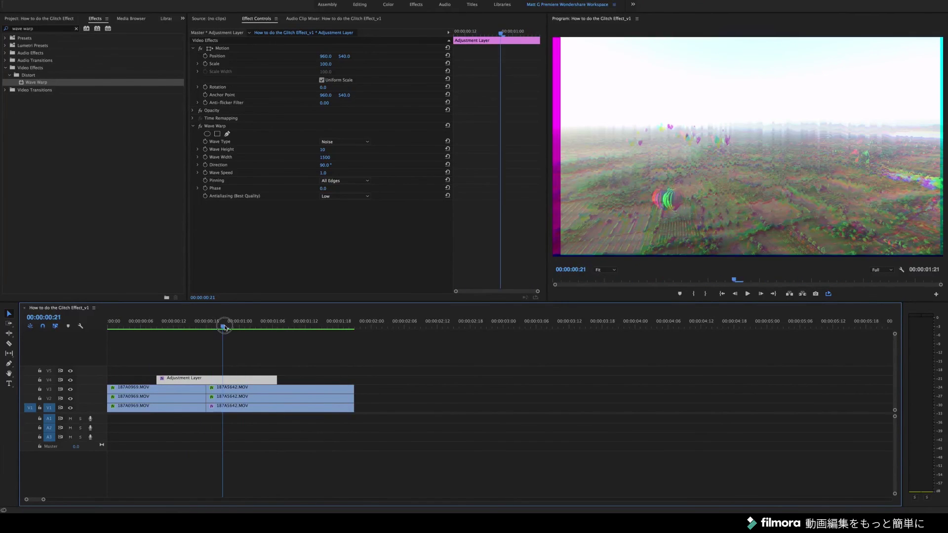